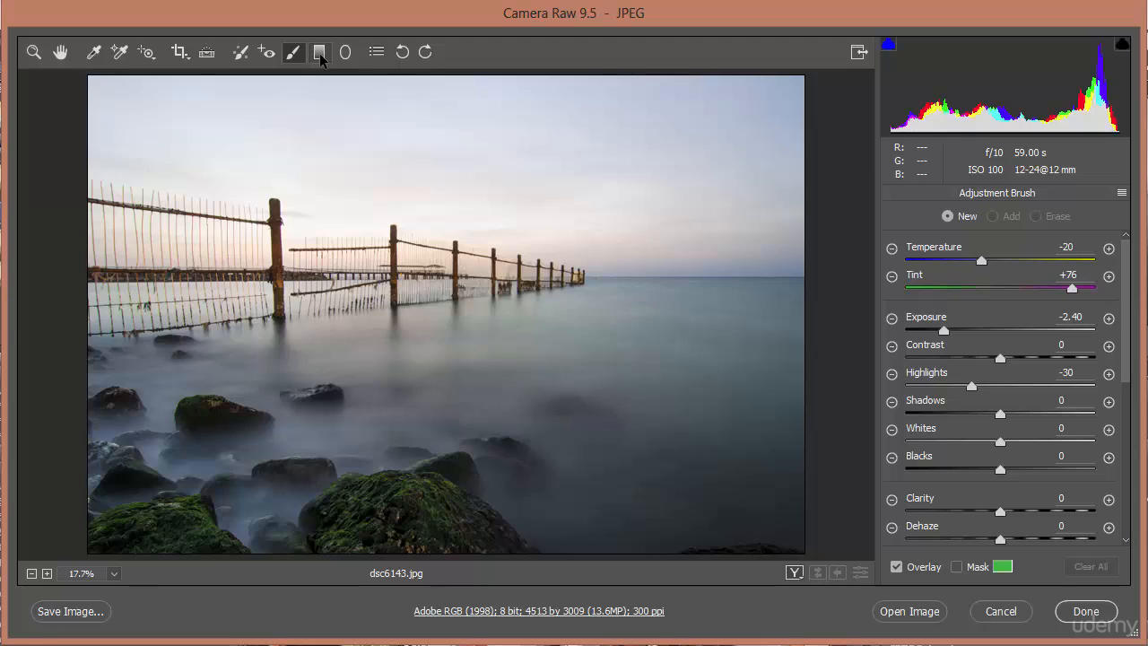
Draw a vertical graduated filter from the photo's upper edge to just below the horizon, with exposure -1.30 and contrast +32
left_click(320, 58)
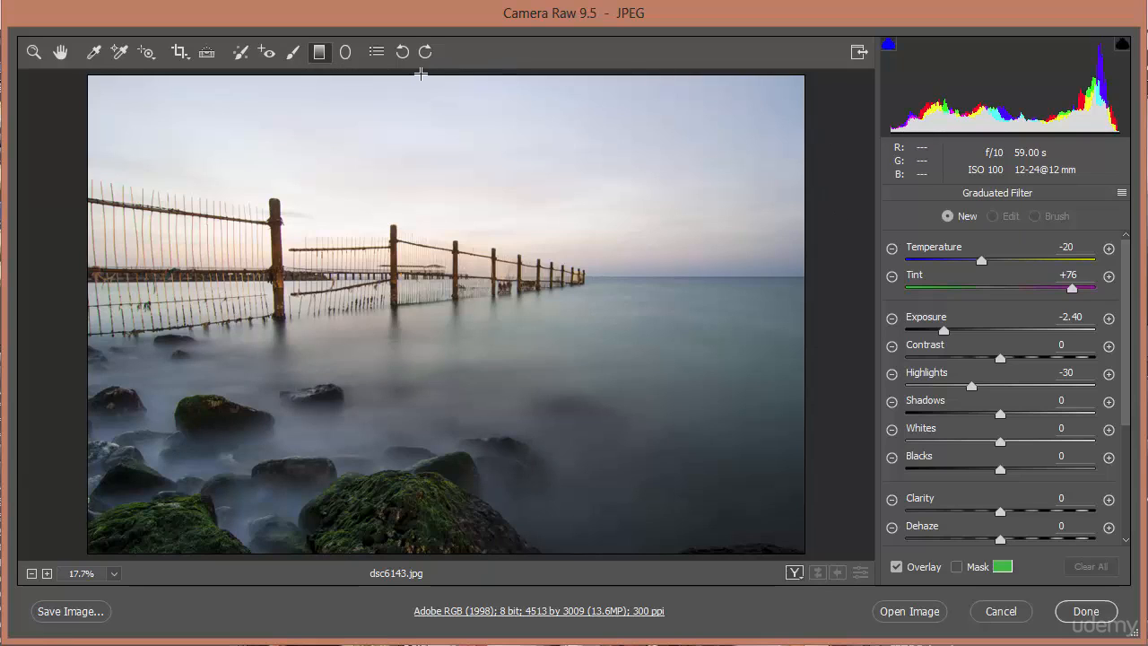
left_click_drag(421, 73, 422, 315)
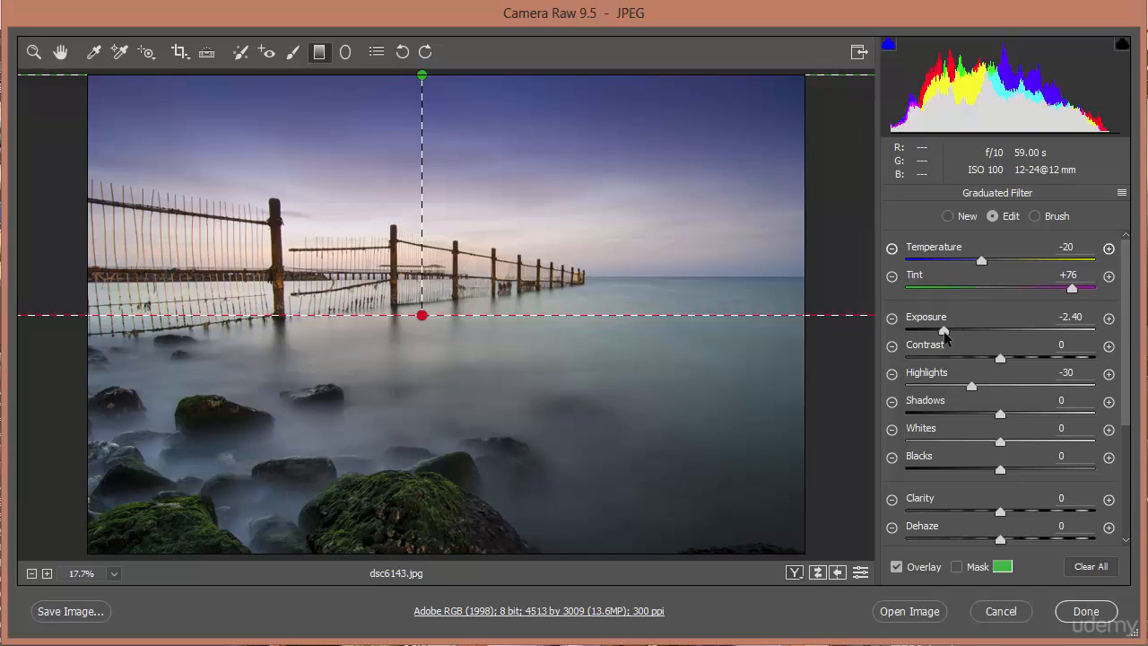
left_click_drag(944, 332, 1034, 358)
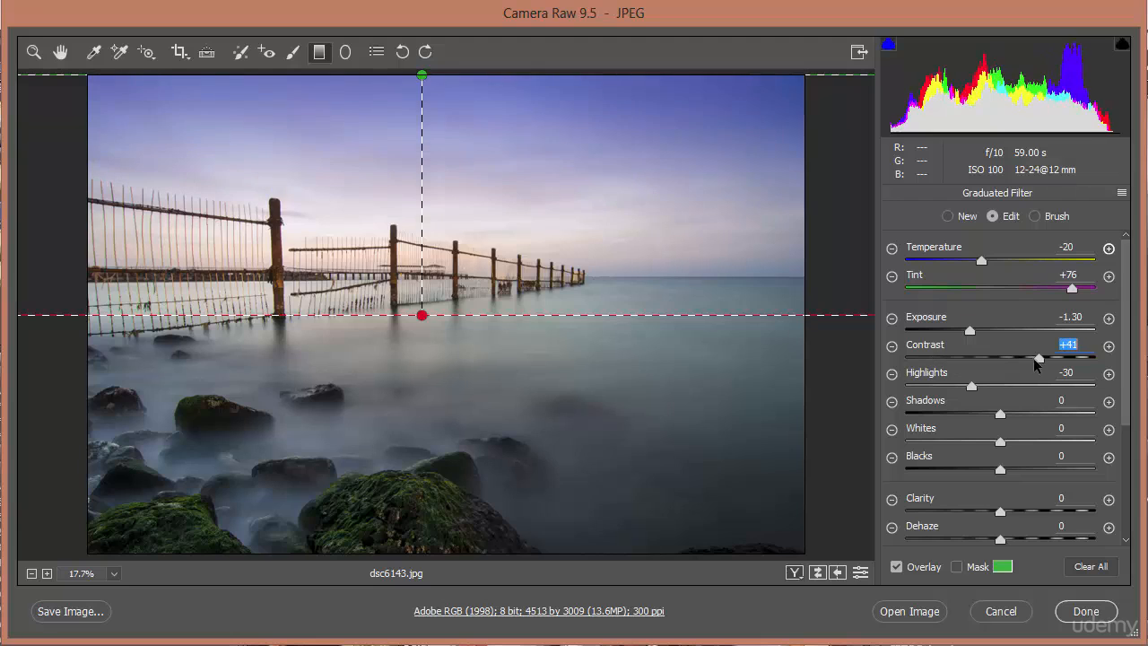
Tint the sky filter magenta with hue 296 and saturation 85, and compare the photo with and without the filter
scroll(1072, 414, "down", 4)
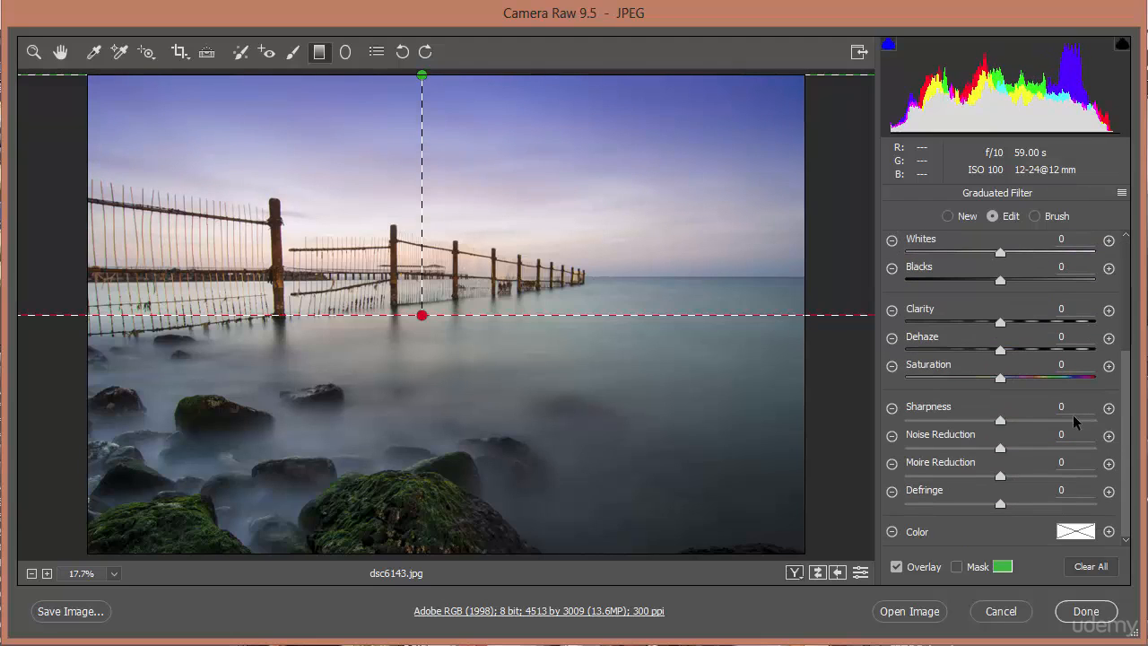
left_click(1075, 531)
left_click(683, 251)
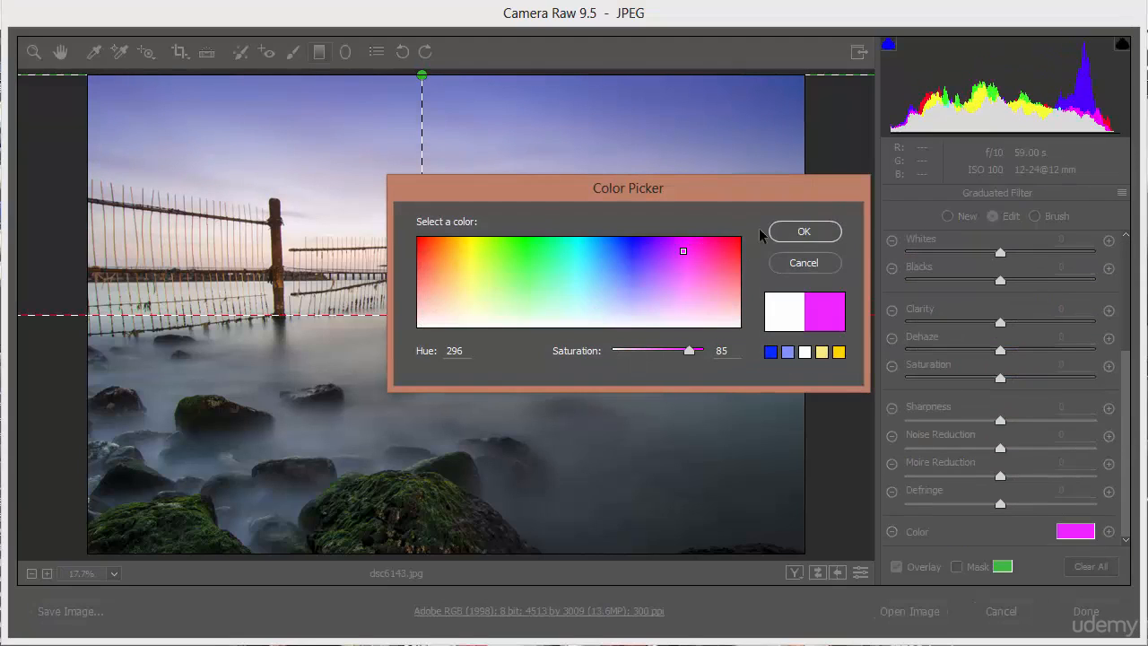
left_click(803, 232)
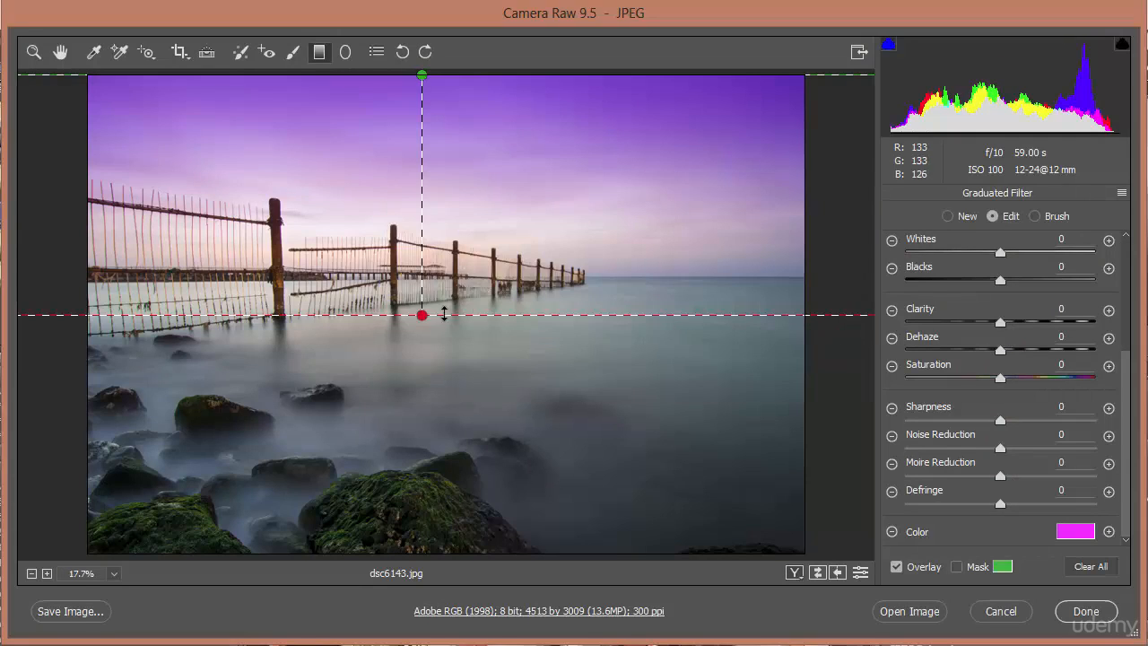
left_click(859, 572)
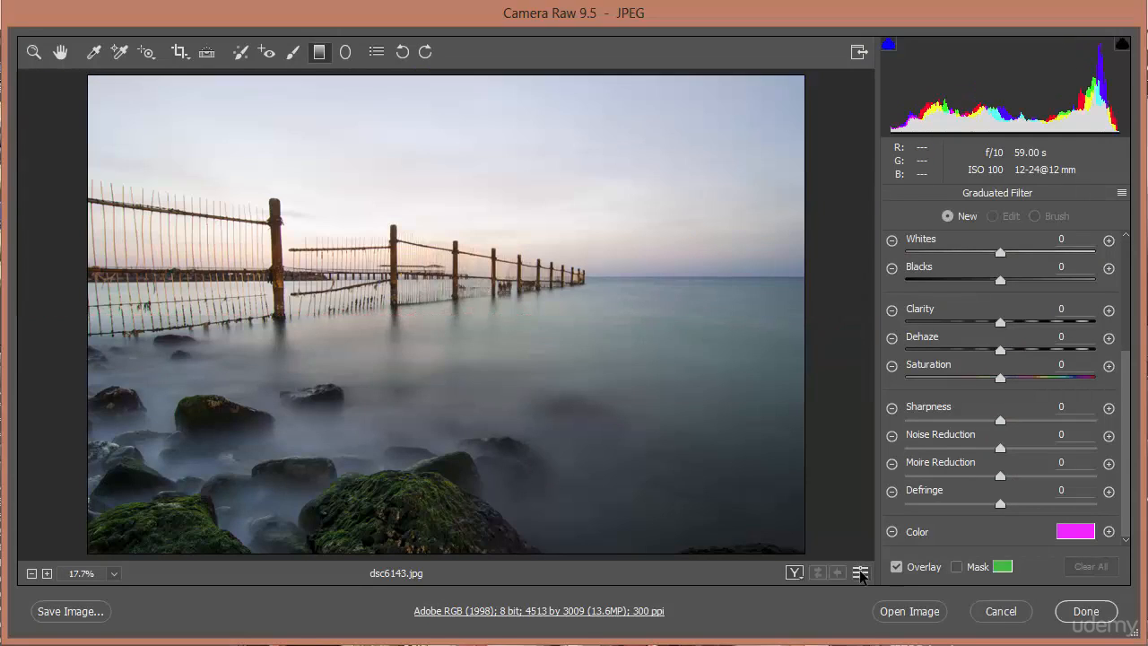
left_click(859, 572)
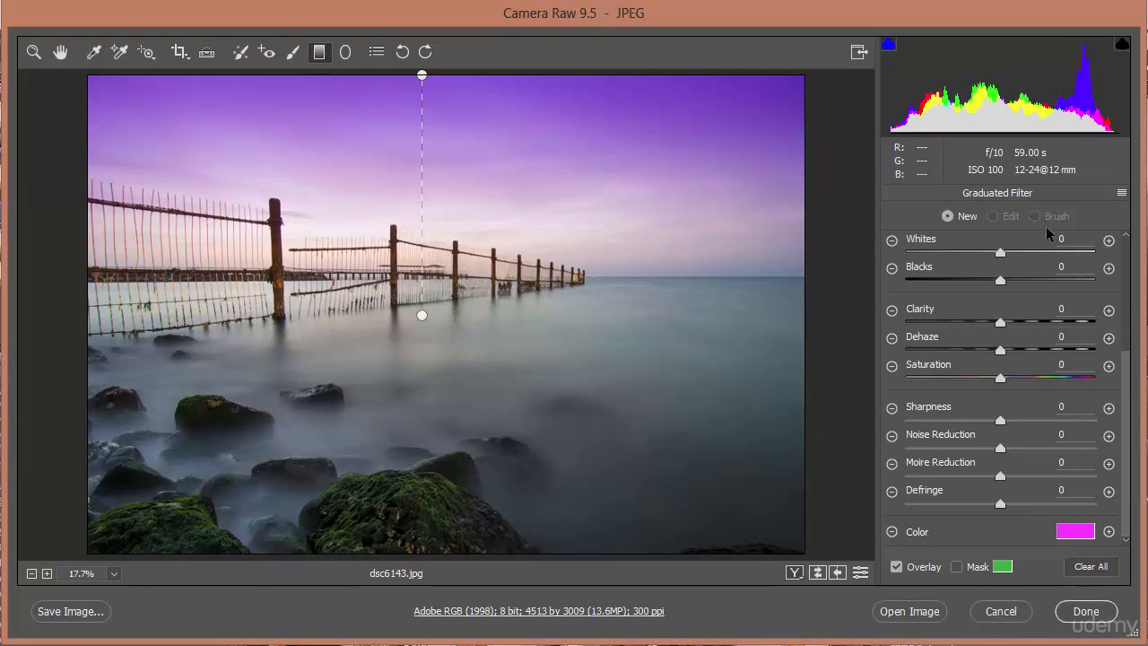
Show the sky filter's mask and erase the effect across the lower sky using the brush at size 20, feather 100, flow 11
left_click(421, 315)
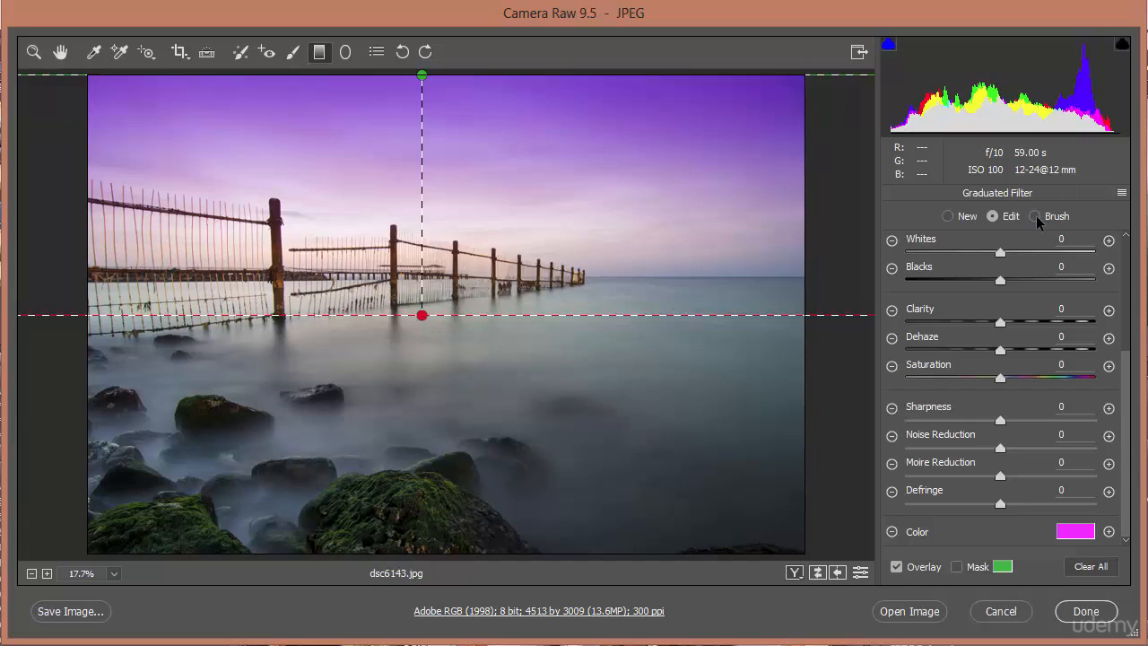
left_click(1036, 216)
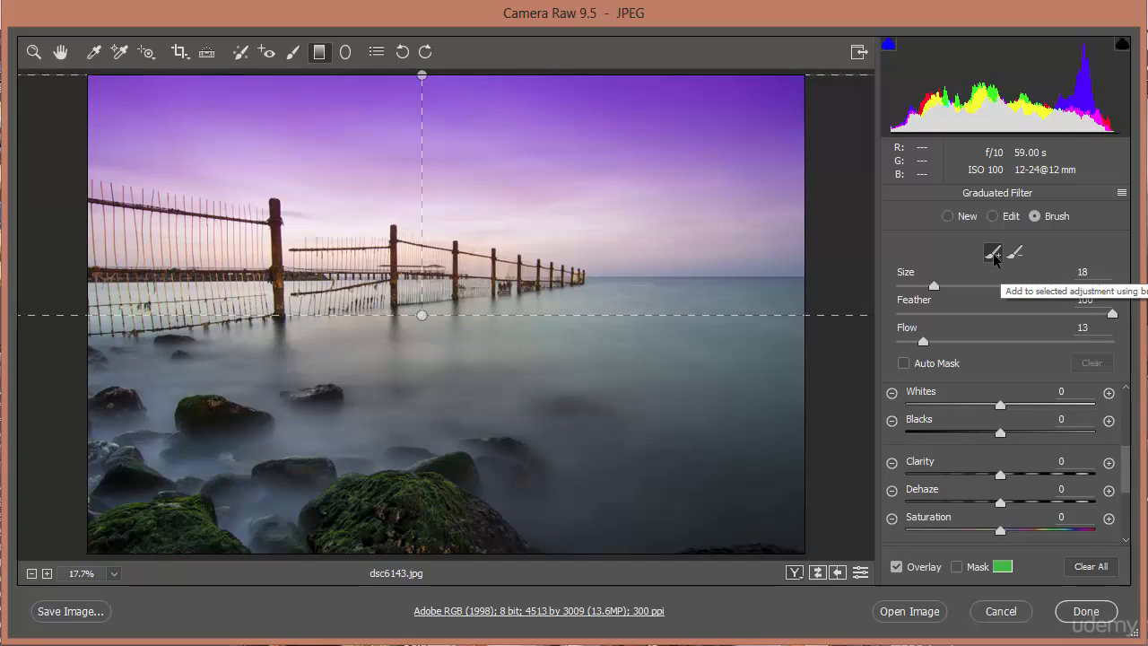
left_click(955, 566)
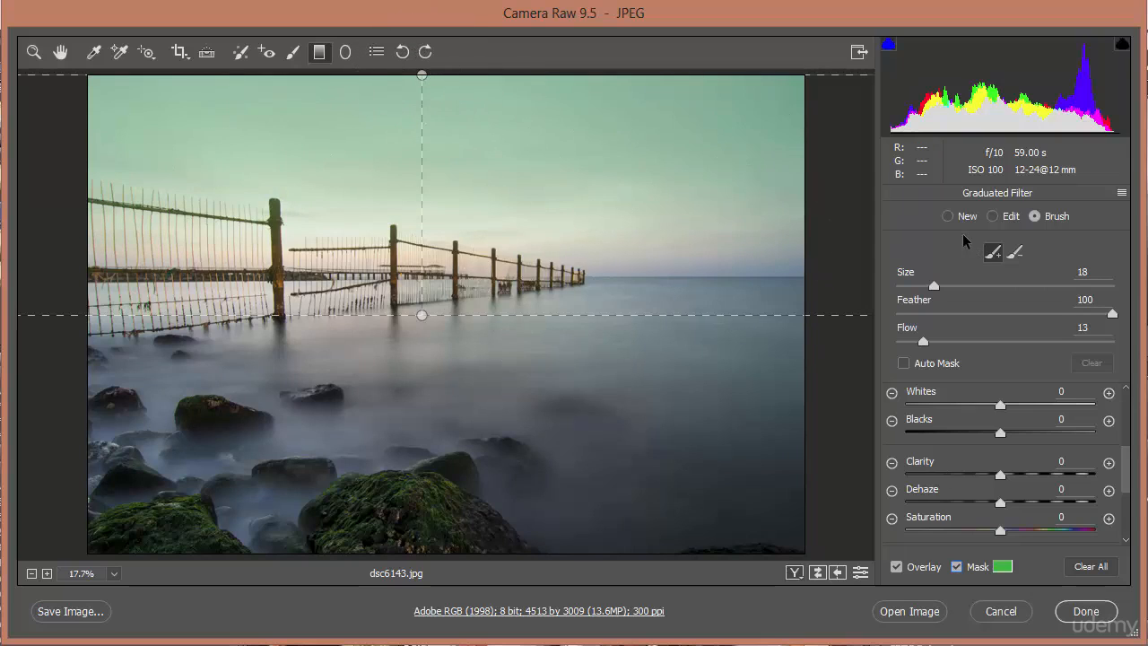
left_click(1015, 254)
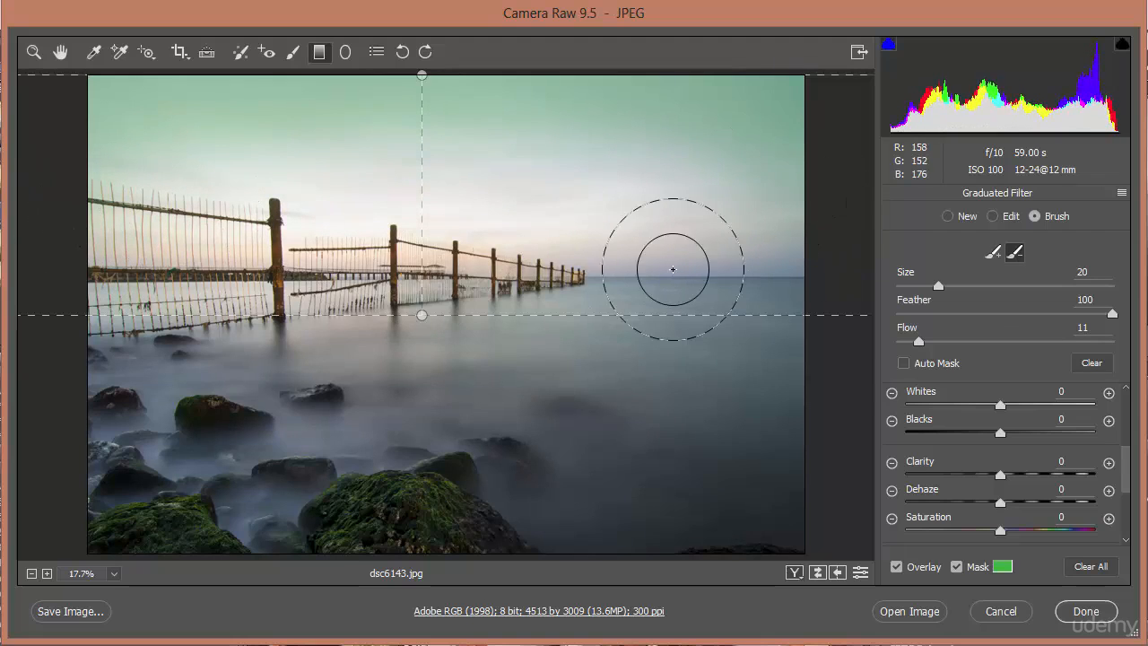
Paint the effect back over the sky and horizon with the add brush at size 18, flow 13, and hide the mask
left_click(992, 252)
mouse_move(661, 257)
left_mouse_down()
mouse_move(625, 278)
mouse_move(761, 258)
mouse_move(306, 199)
mouse_move(689, 185)
mouse_move(395, 142)
mouse_move(717, 147)
left_mouse_up()
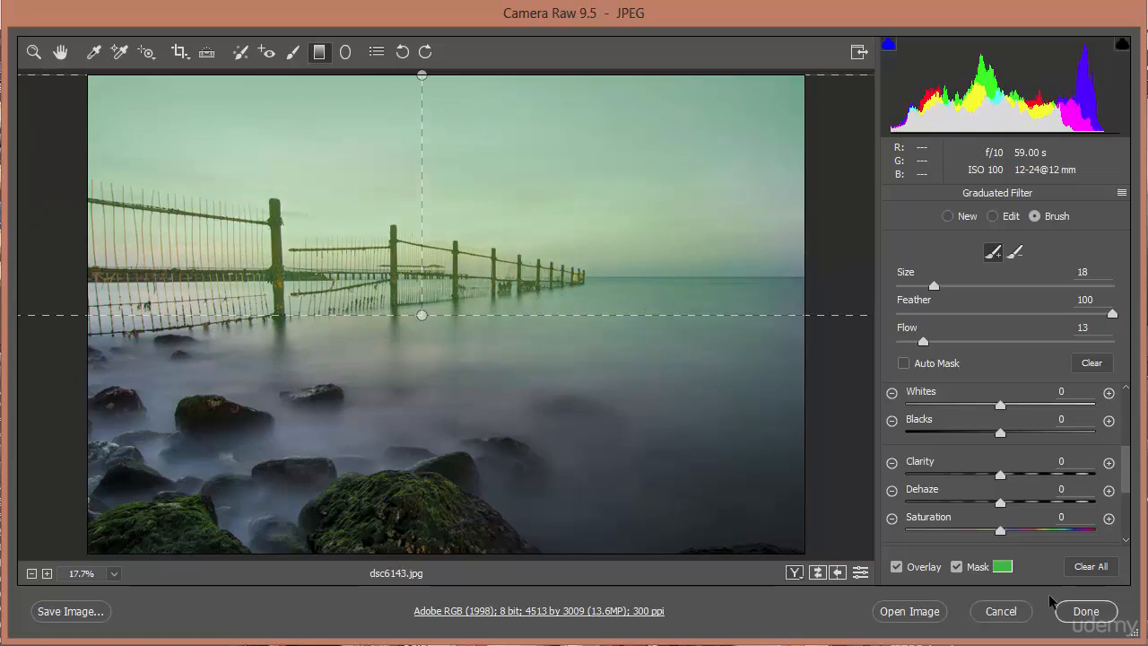
left_click(956, 567)
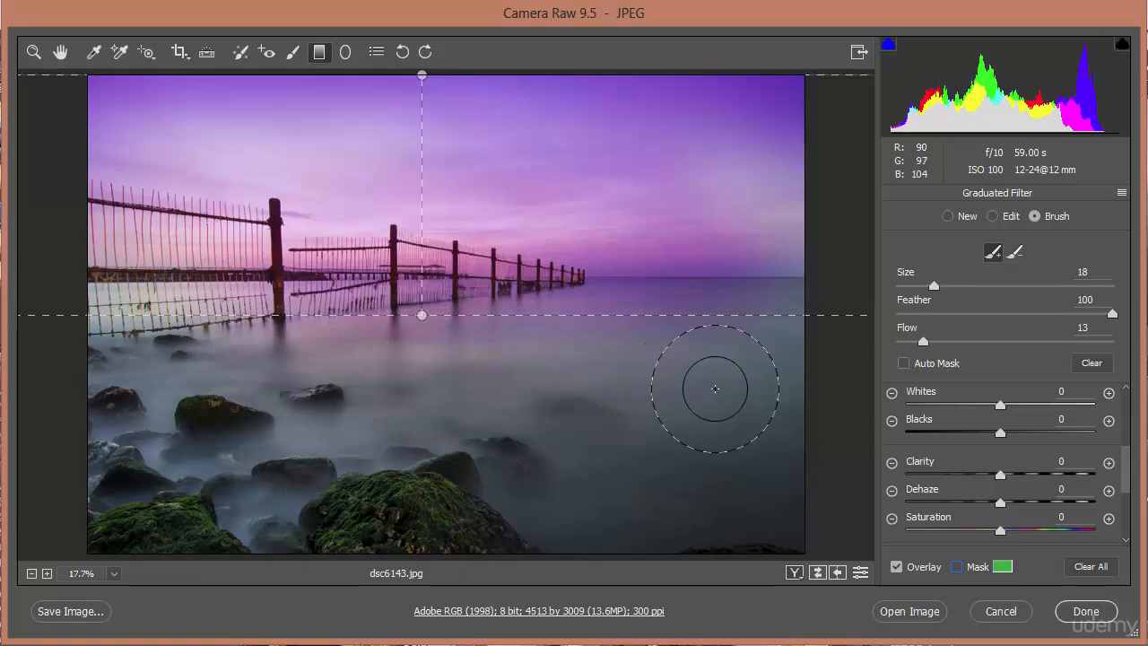
Erase the filter effect from the water just below the horizon and across the fence
left_click(1014, 252)
mouse_move(587, 298)
left_mouse_down()
mouse_move(653, 303)
mouse_move(209, 276)
left_mouse_up()
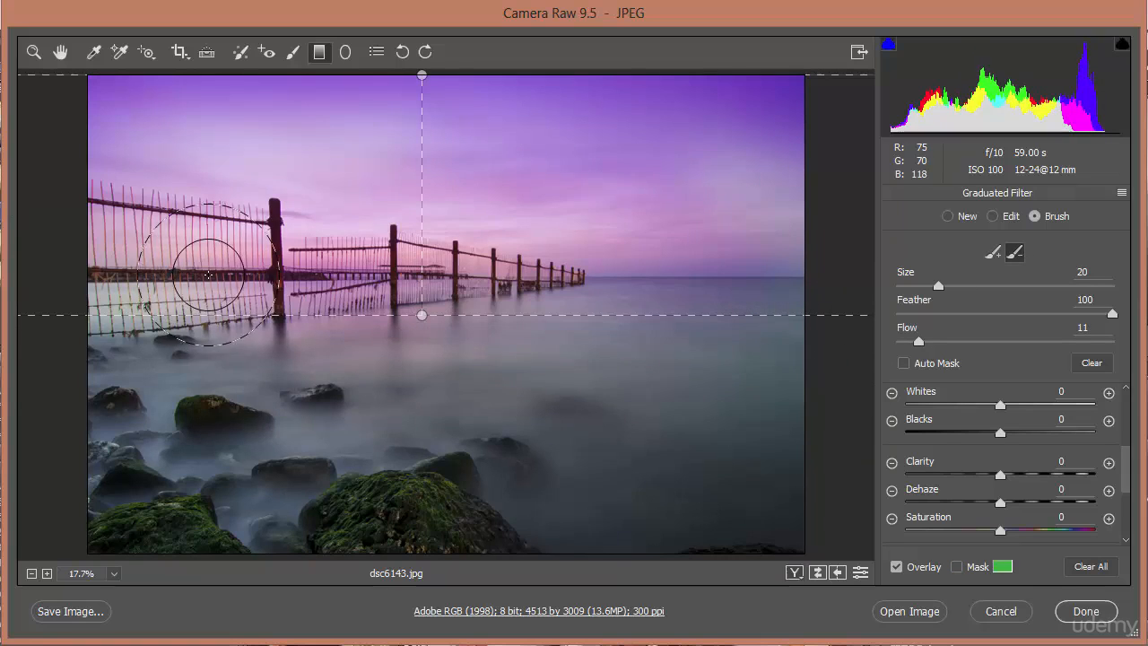
Brush the filter effect back over the fence and upper sky, and set the add brush size to 24
left_click(992, 254)
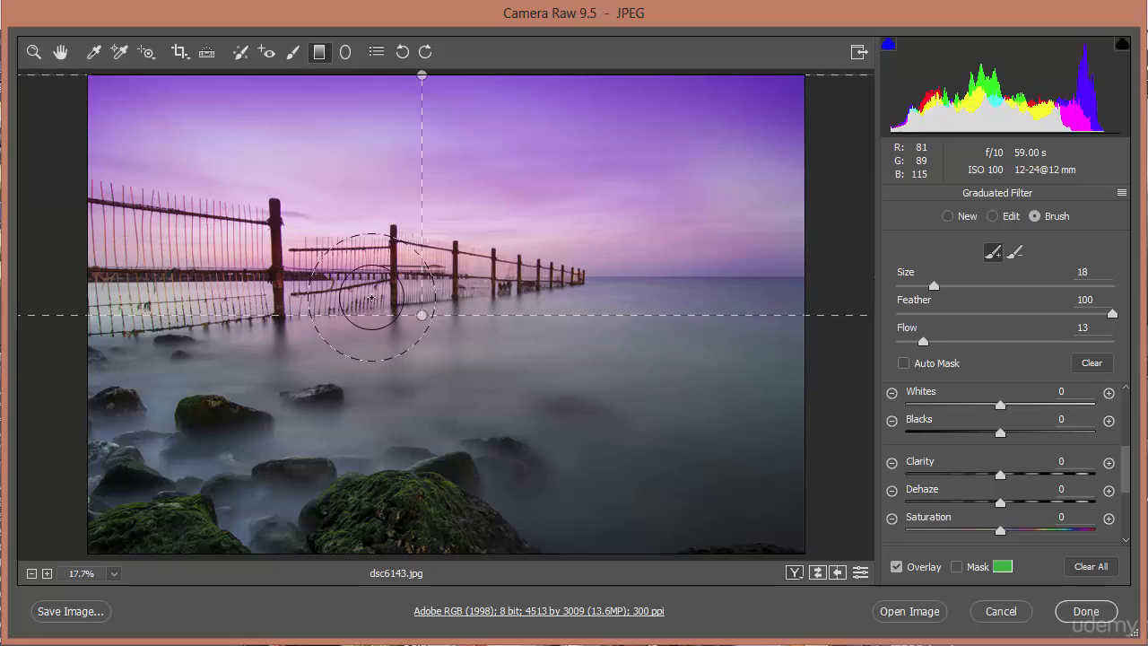
mouse_move(371, 299)
left_mouse_down()
mouse_move(743, 261)
mouse_move(135, 230)
left_mouse_up()
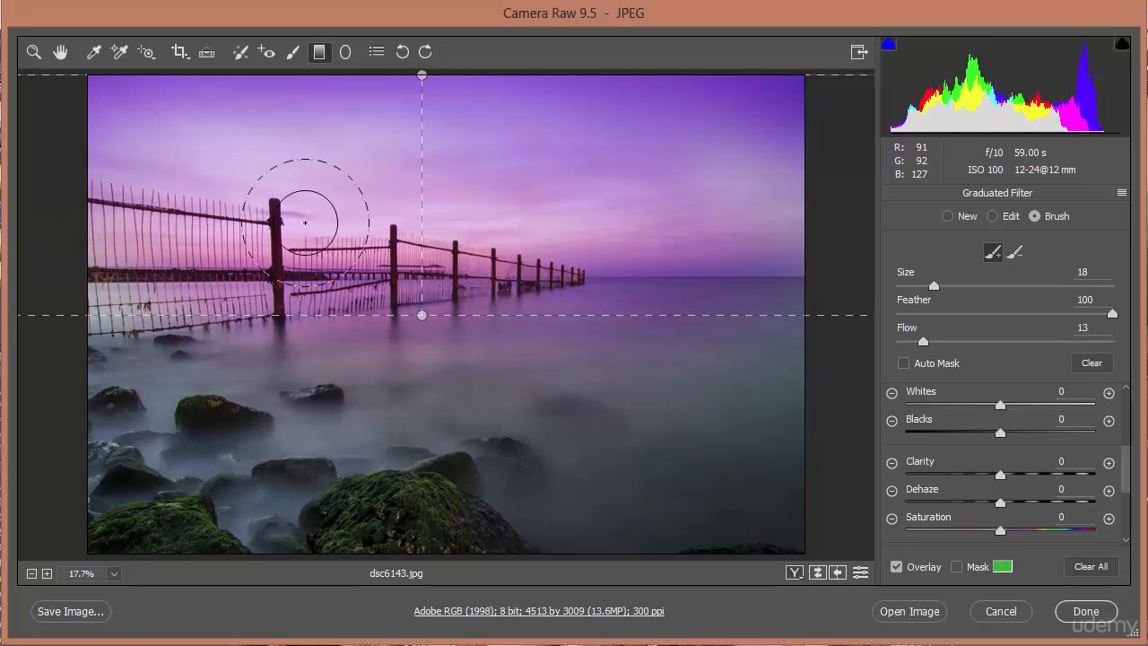
mouse_move(304, 222)
left_mouse_down()
mouse_move(744, 177)
mouse_move(126, 93)
mouse_move(247, 110)
mouse_move(729, 94)
left_mouse_up()
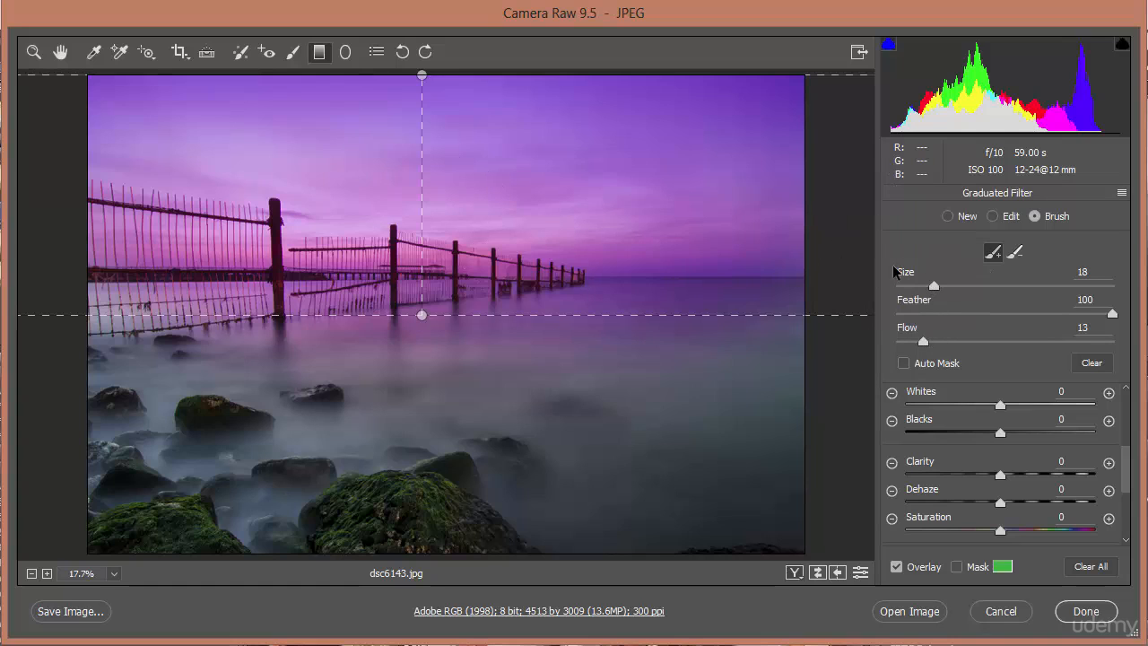
left_click(927, 286)
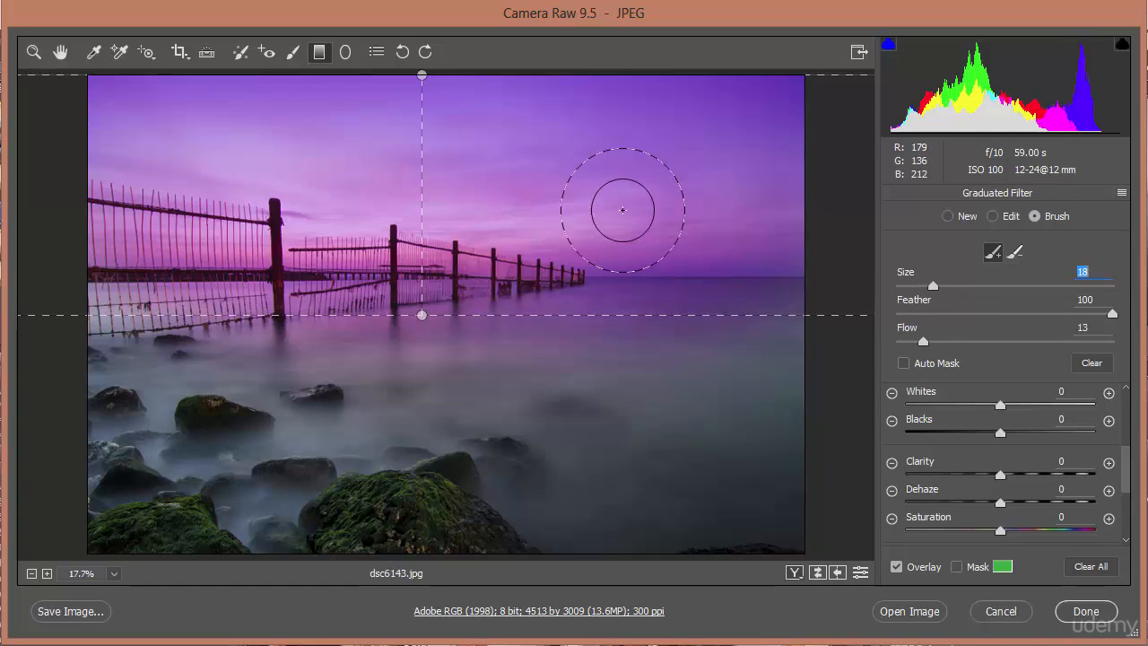
left_click_drag(931, 285, 946, 287)
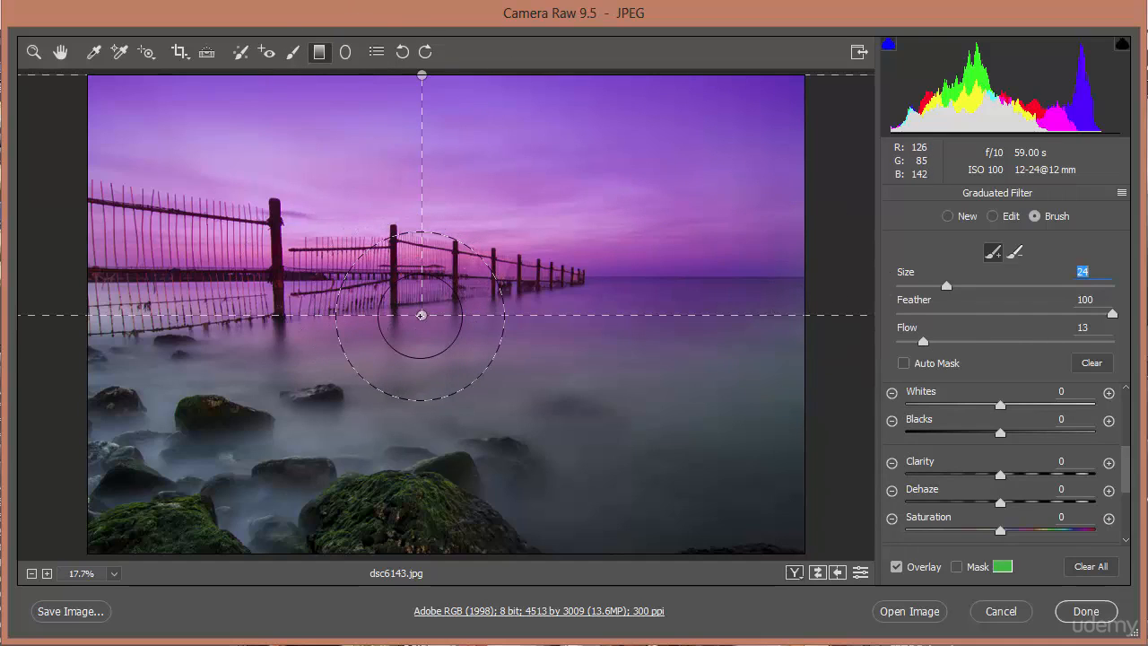
Extend the sky filter's end point down to the rocks and compare the photo with and without the filter
left_click(993, 217)
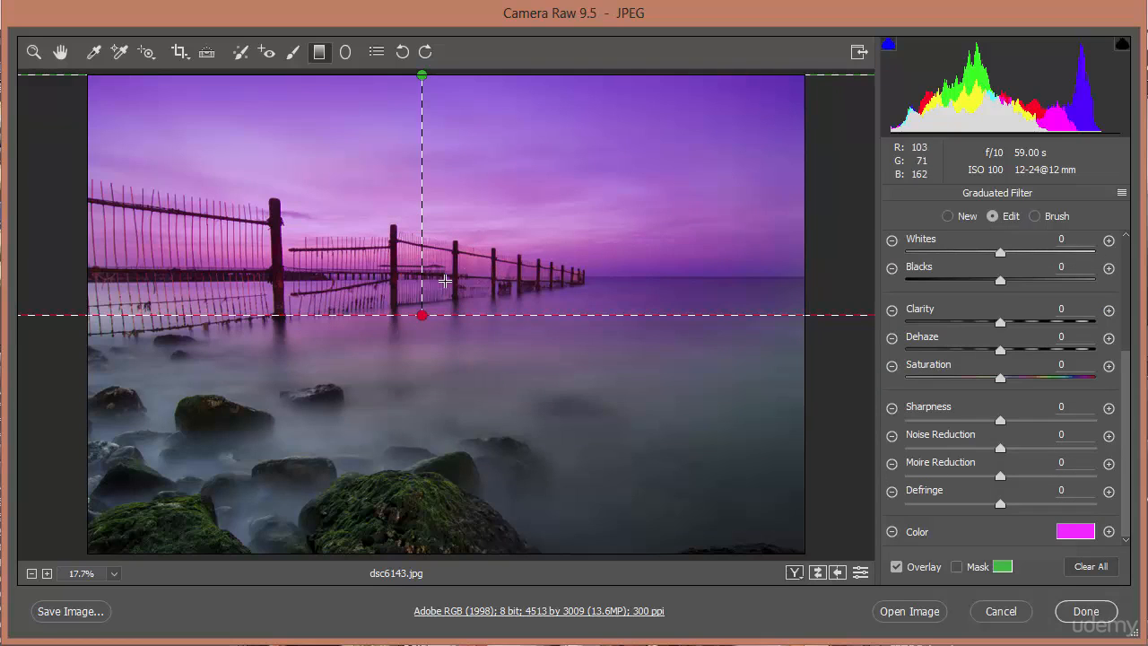
left_click_drag(422, 316, 419, 405)
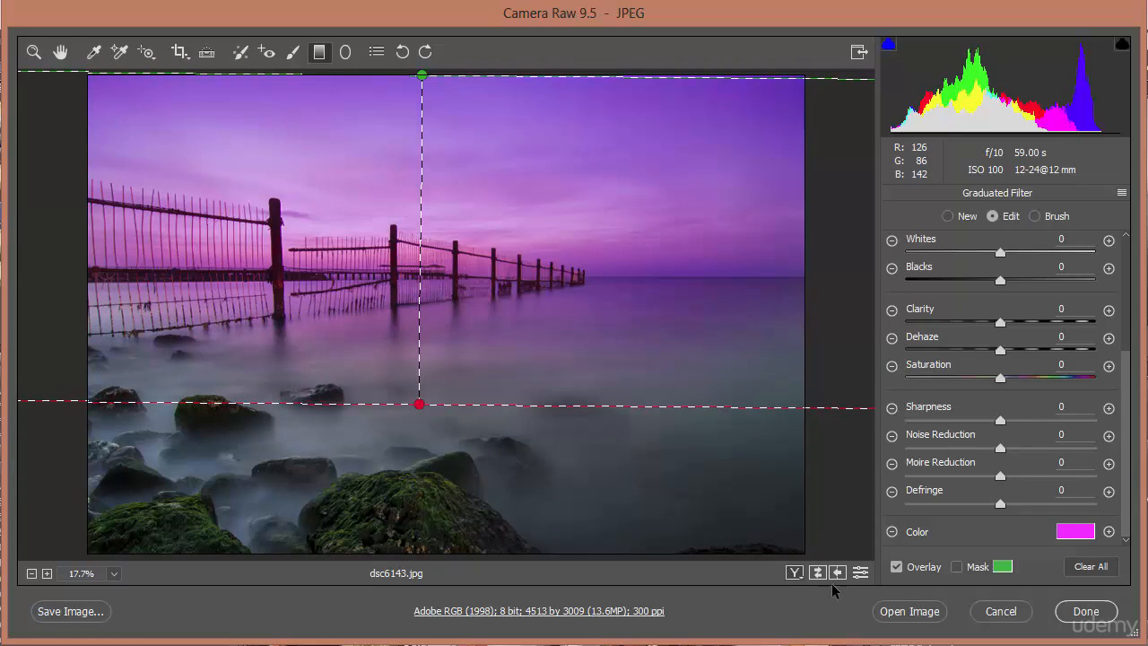
left_click(861, 574)
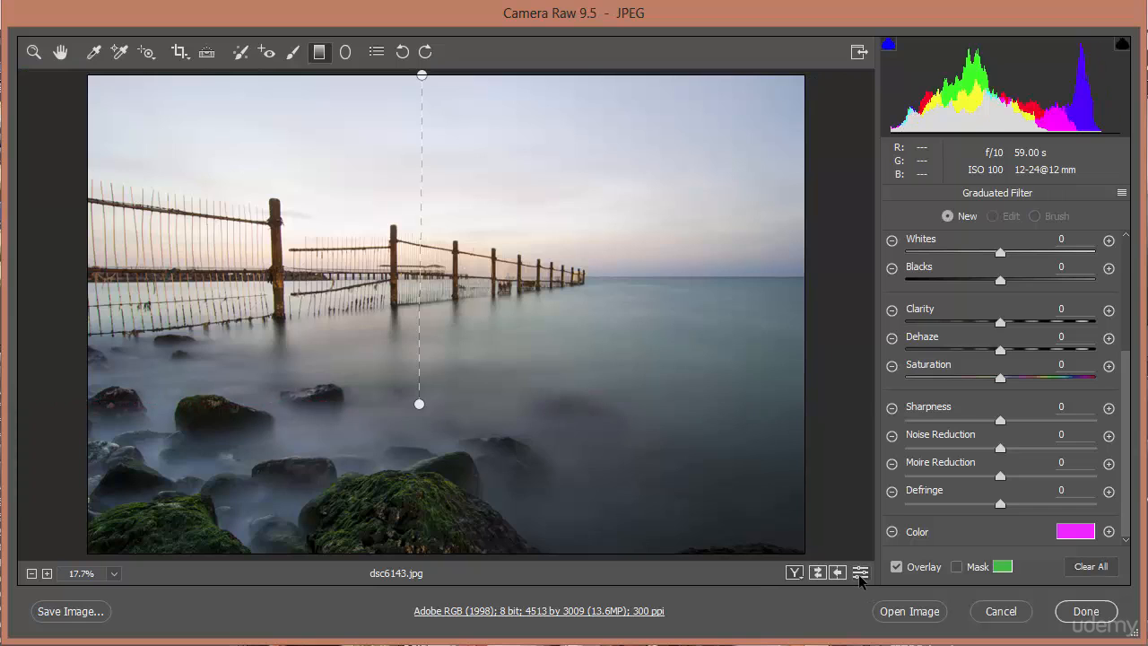
left_click(858, 574)
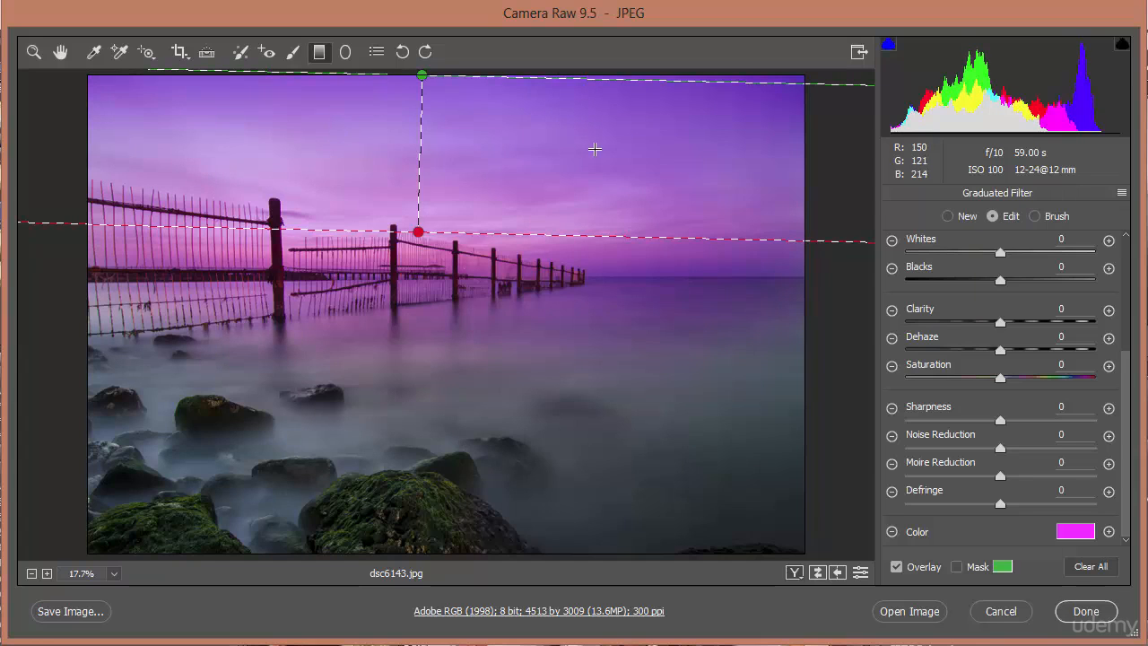
Draw a new graduated filter from the photo's lower edge up to just above the large foreground rocks
left_click(947, 217)
left_click_drag(438, 554, 439, 438)
left_click_drag(438, 433, 440, 428)
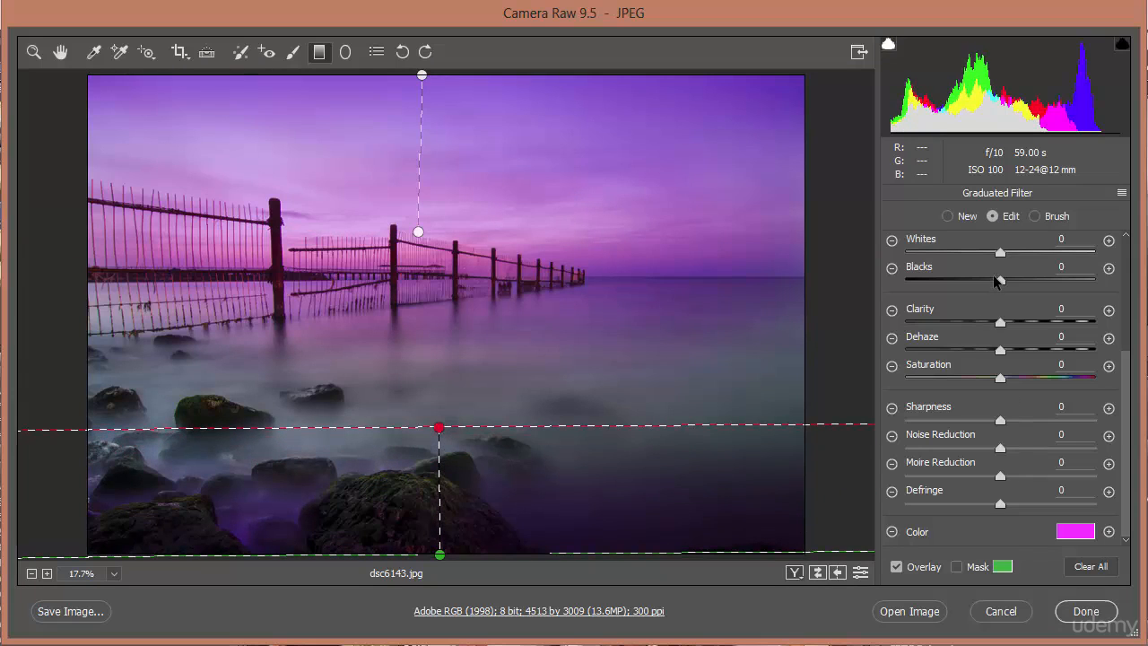
Set the foreground filter's exposure to +2.15, highlights to -56 and contrast to +49
scroll(986, 341, "up", 5)
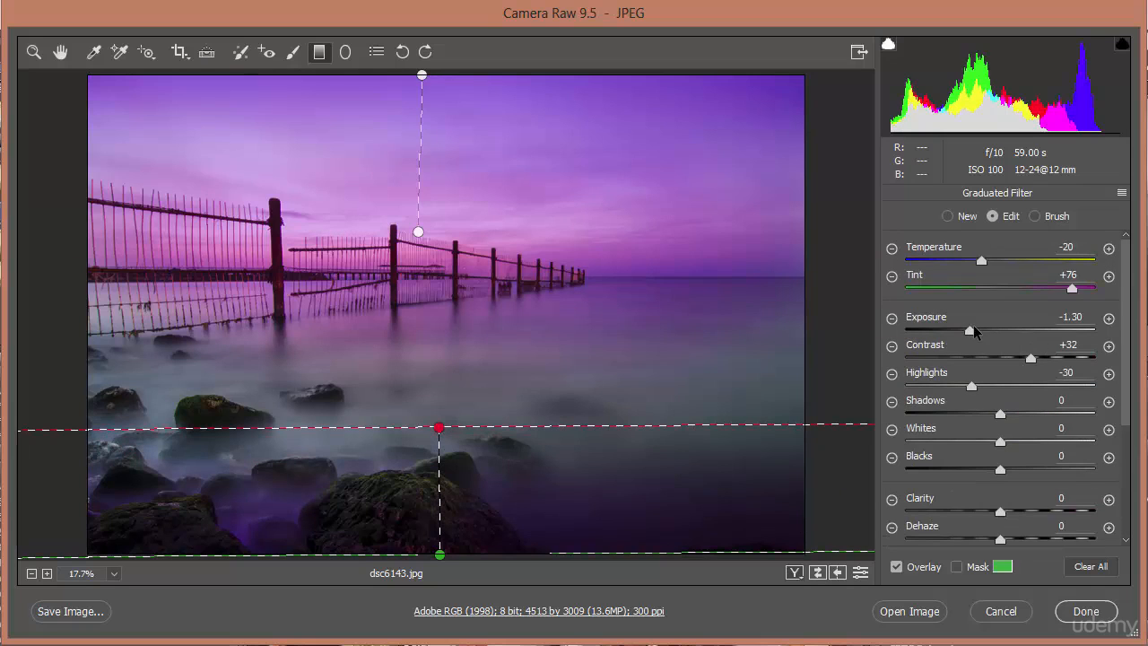
left_click_drag(970, 330, 1050, 330)
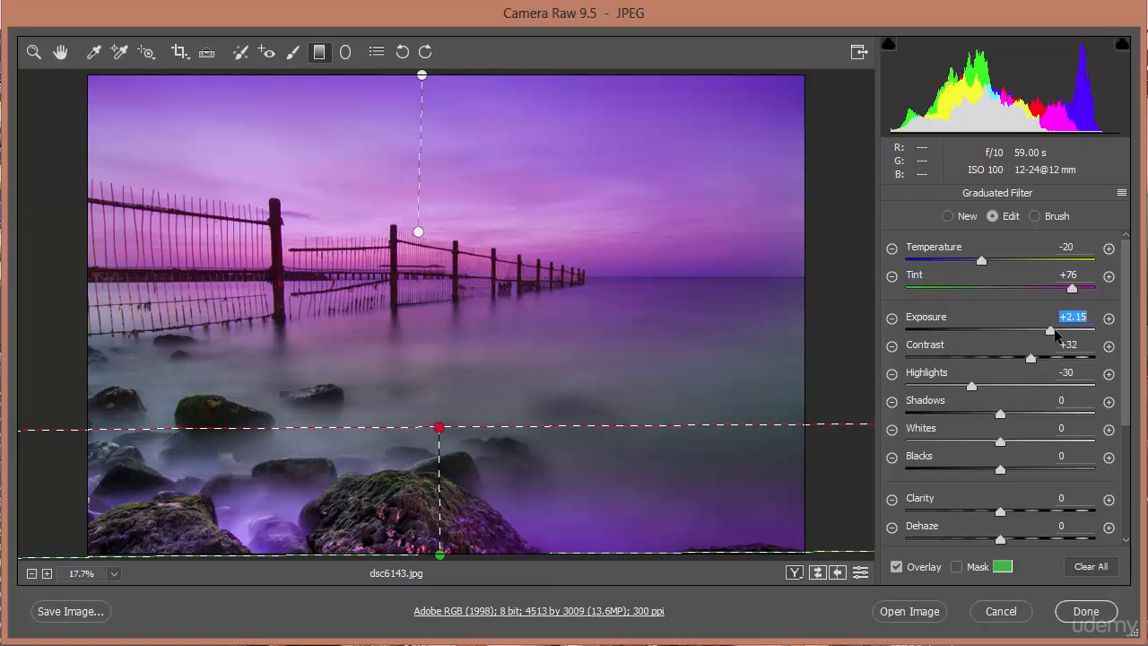
left_click(968, 367)
left_click_drag(968, 369, 1047, 359)
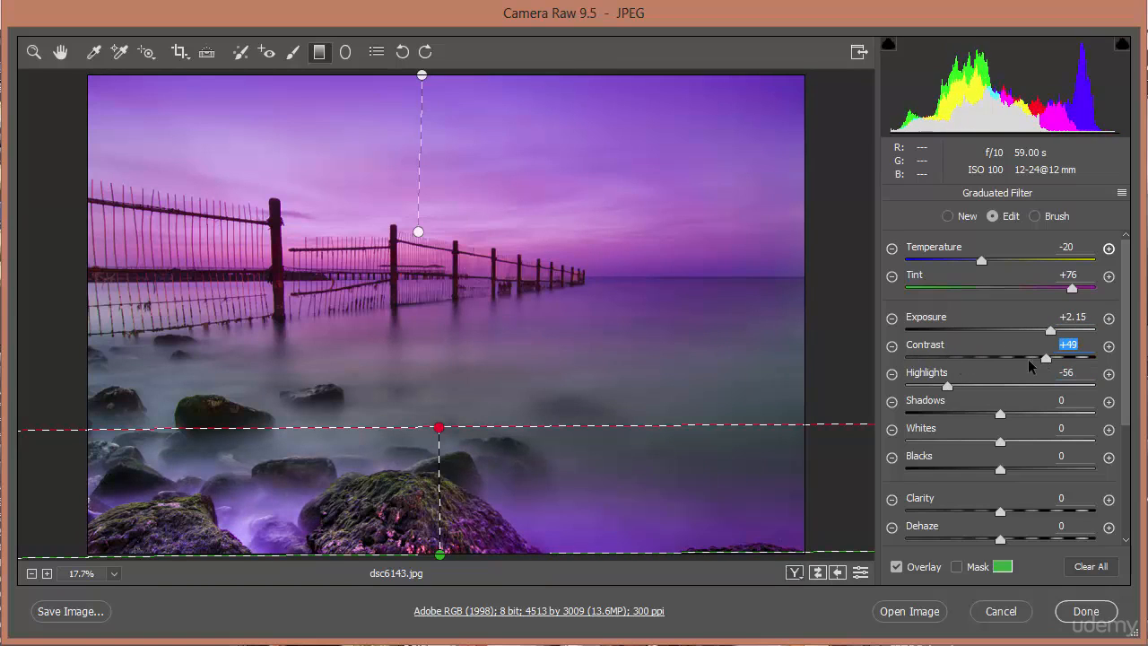
Tint the foreground filter green with hue 99 and saturation 83, and compare the photo with and without the filters
scroll(1076, 516, "down", 4)
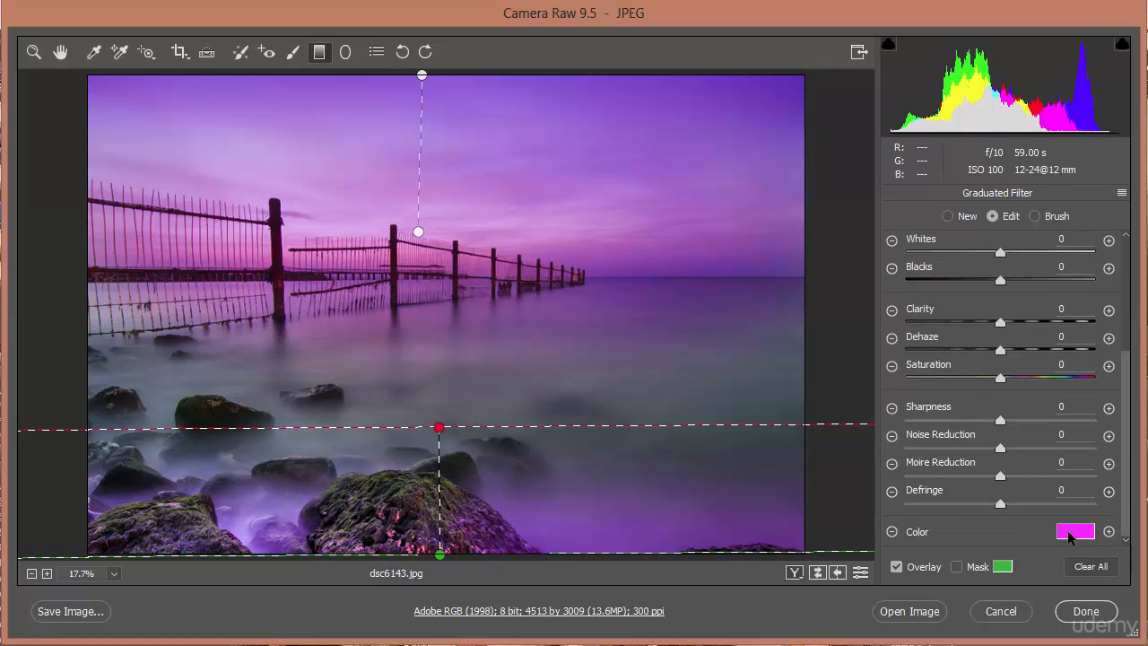
left_click(1069, 534)
left_click(507, 253)
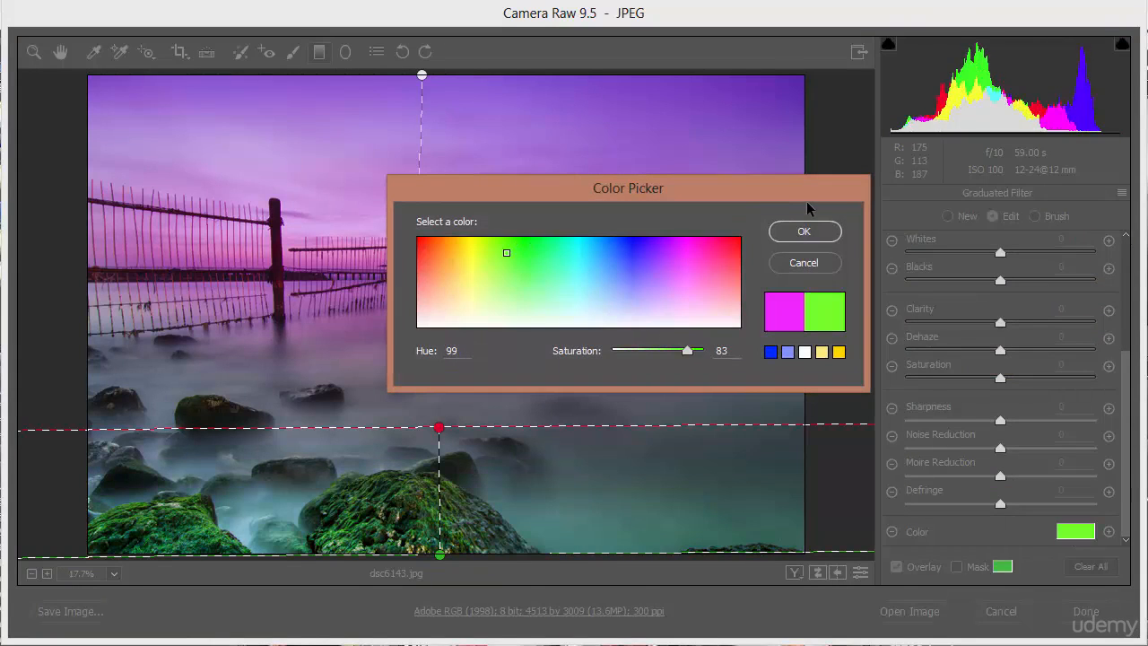
left_click(807, 231)
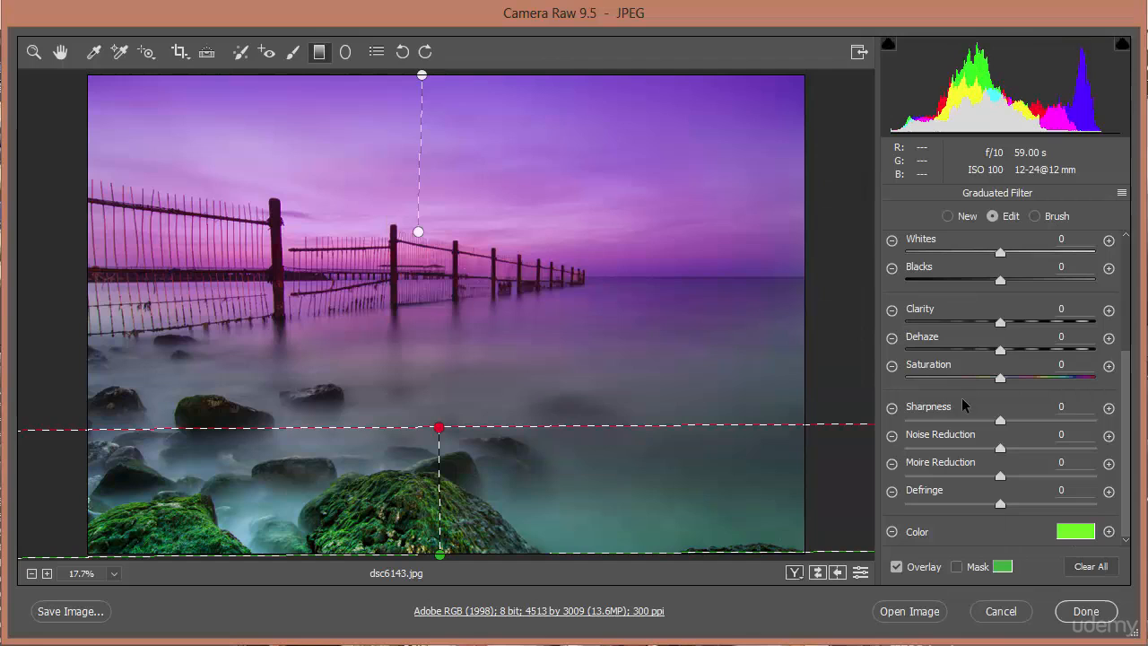
left_click(833, 306)
left_click(860, 572)
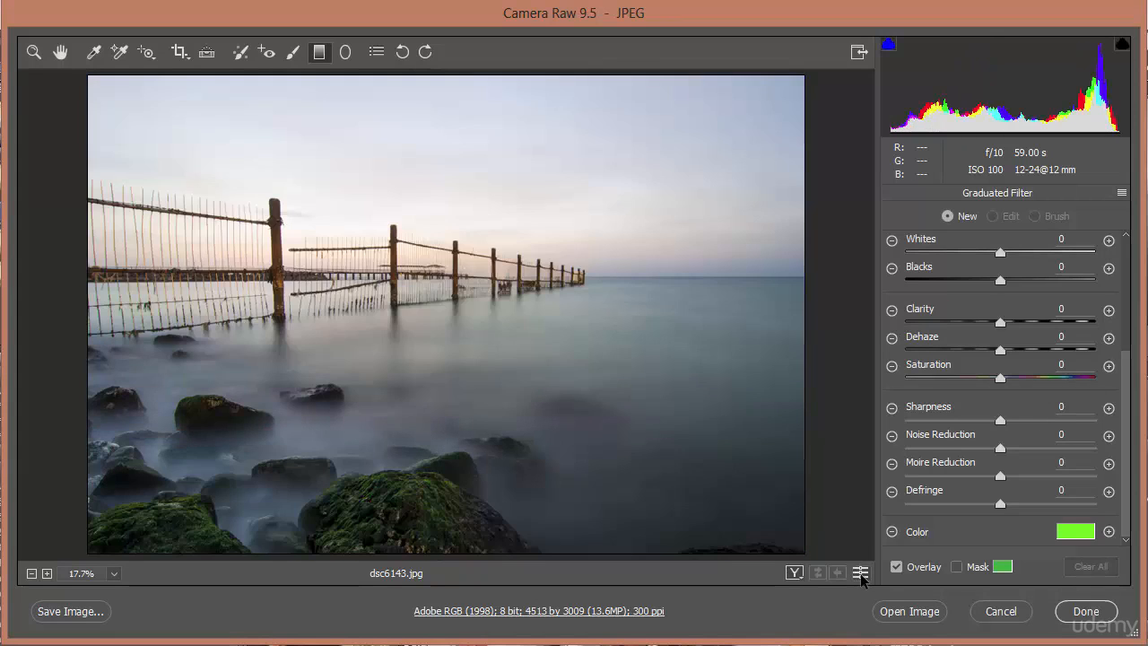
left_click(860, 573)
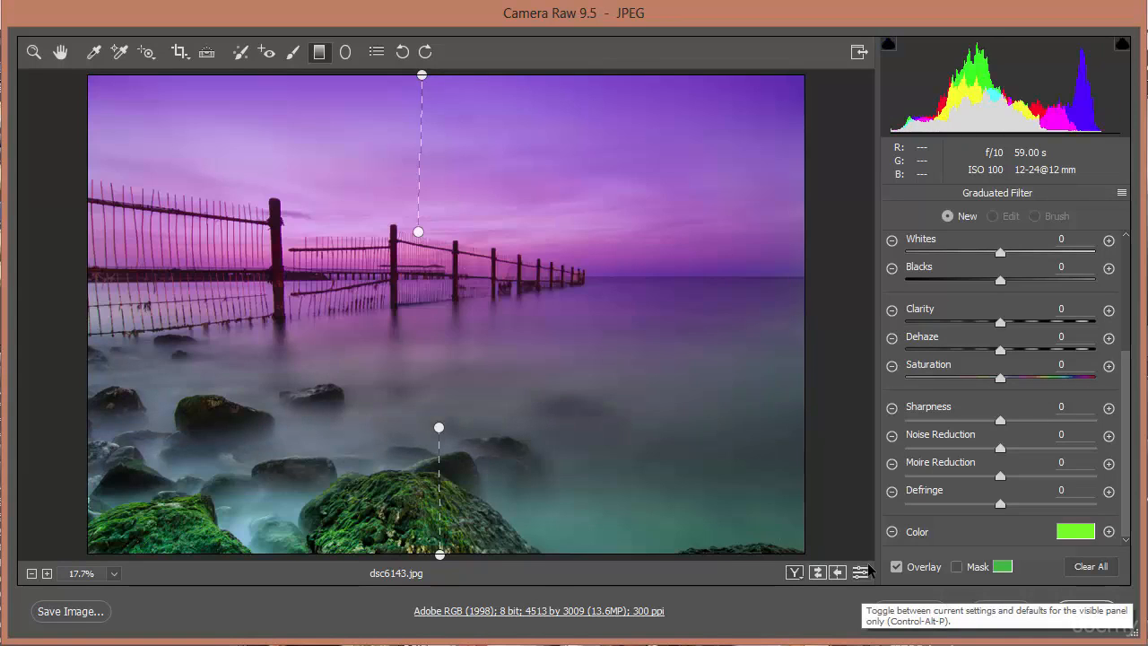
Reselect the foreground graduated filter for editing
left_click(618, 610)
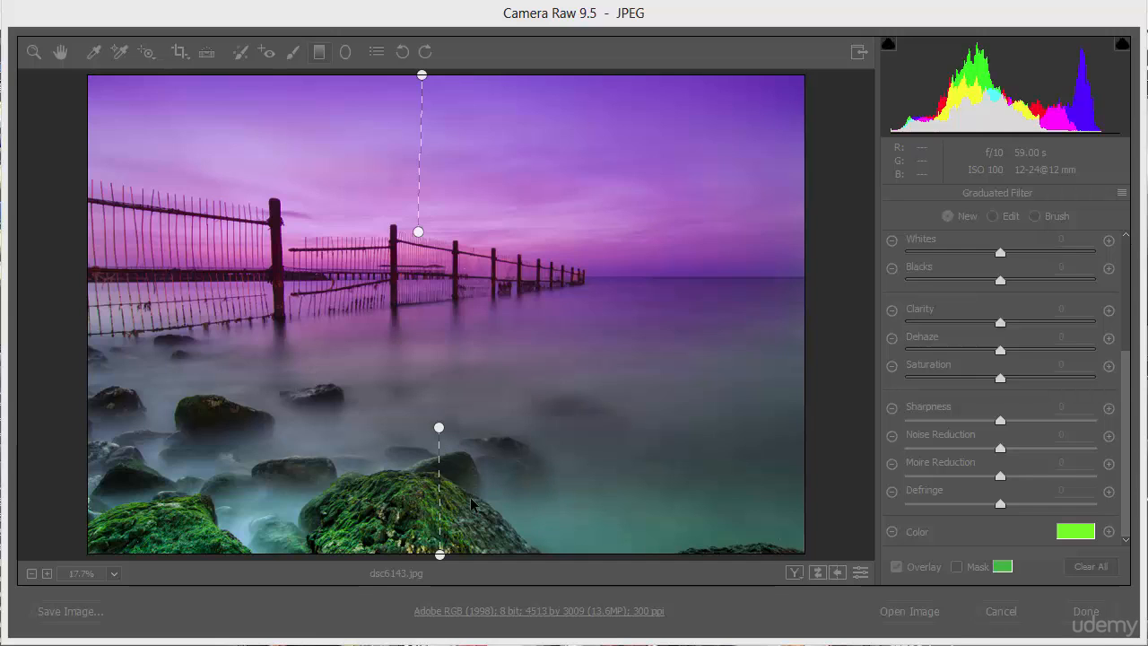
left_click(438, 427)
left_click(438, 427)
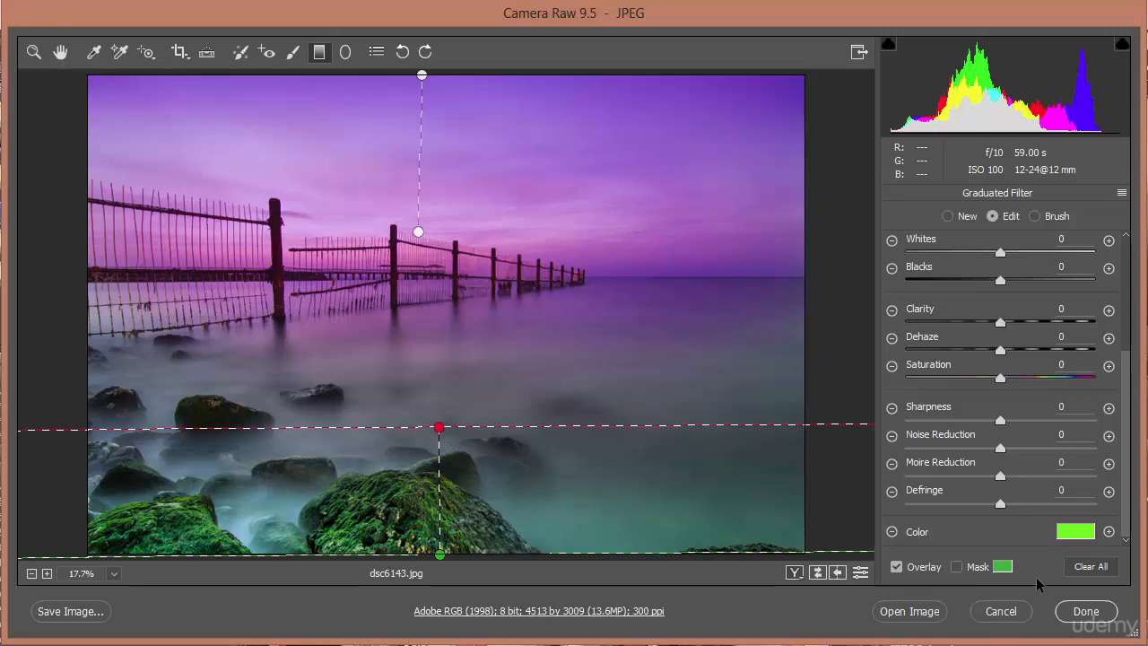
Delete the selected foreground graduated filter from the seascape photo
key("Delete")
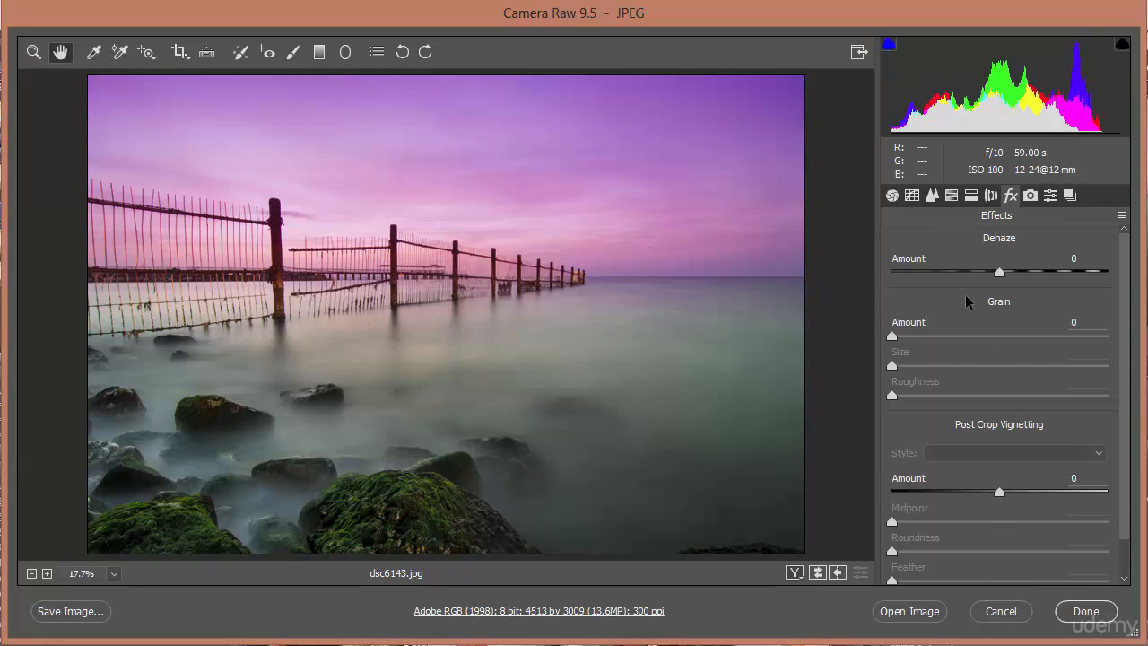
Set the seascape's Dehaze amount to +74 and compare the photo with the Effects defaults
left_click(891, 195)
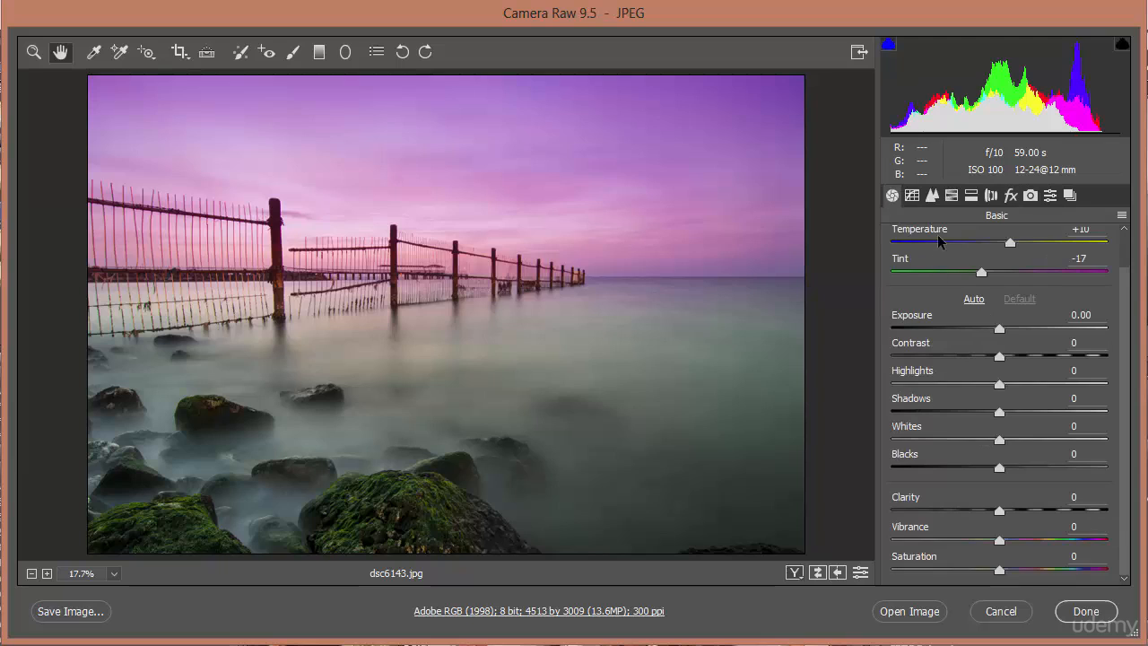
left_click(1011, 197)
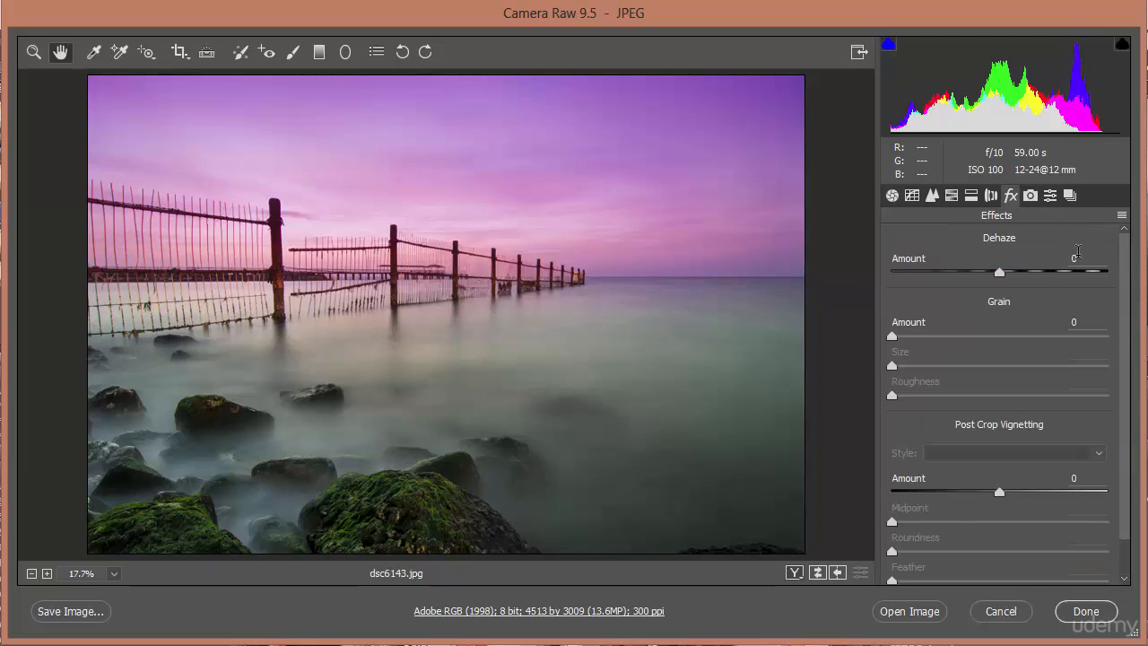
left_click_drag(1006, 272, 1080, 274)
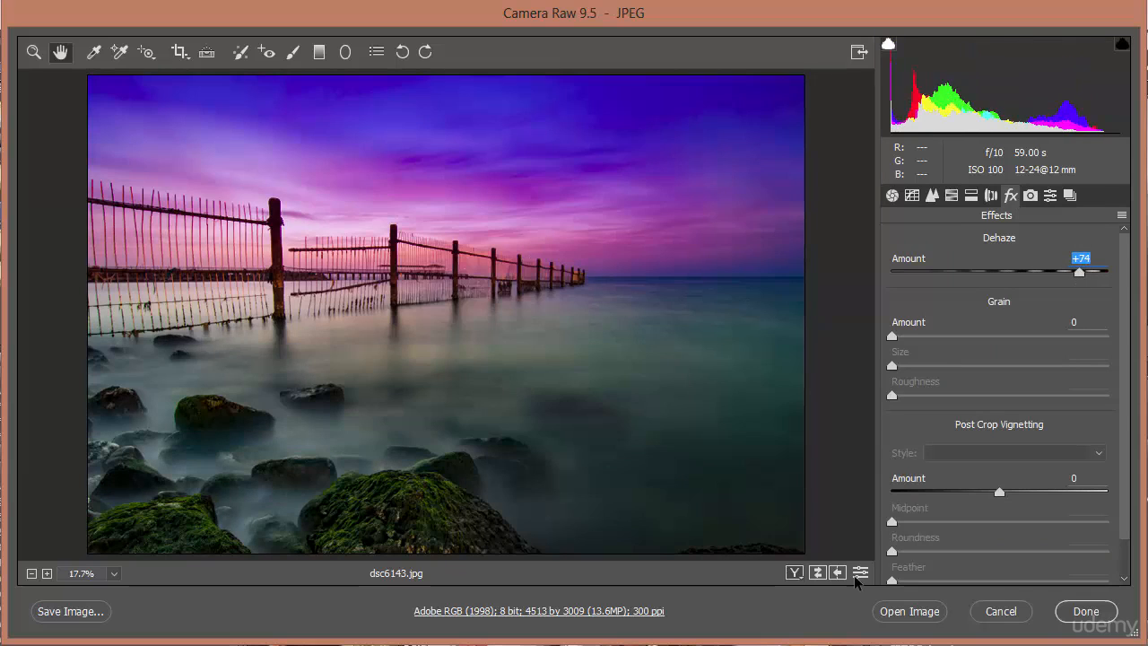
left_click(859, 574)
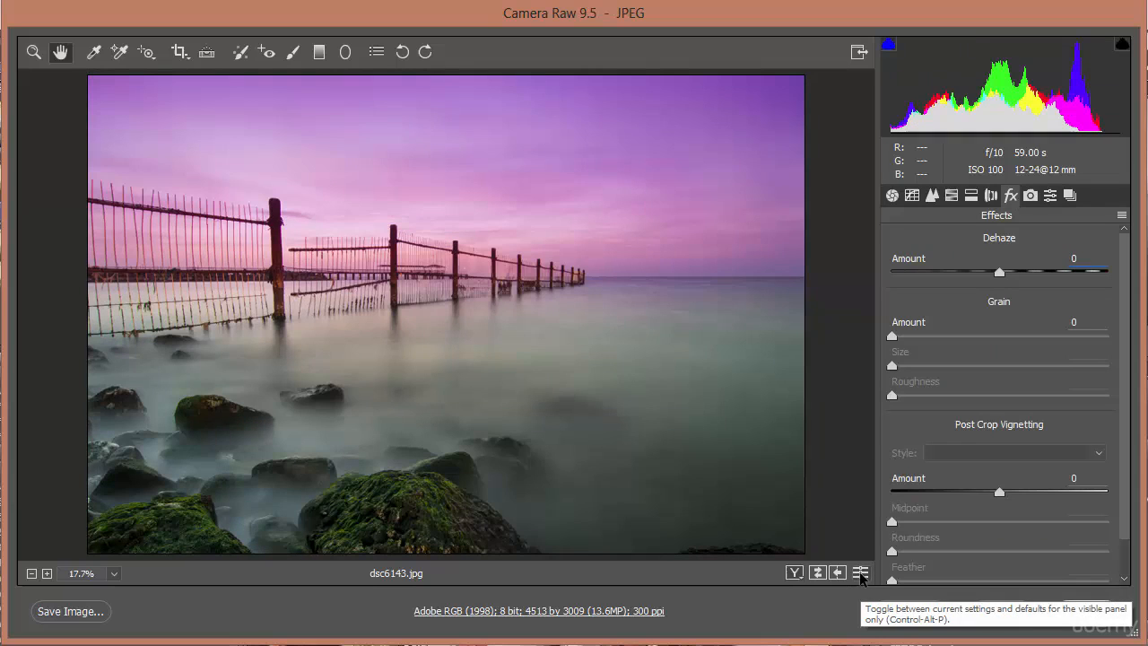
left_click(859, 574)
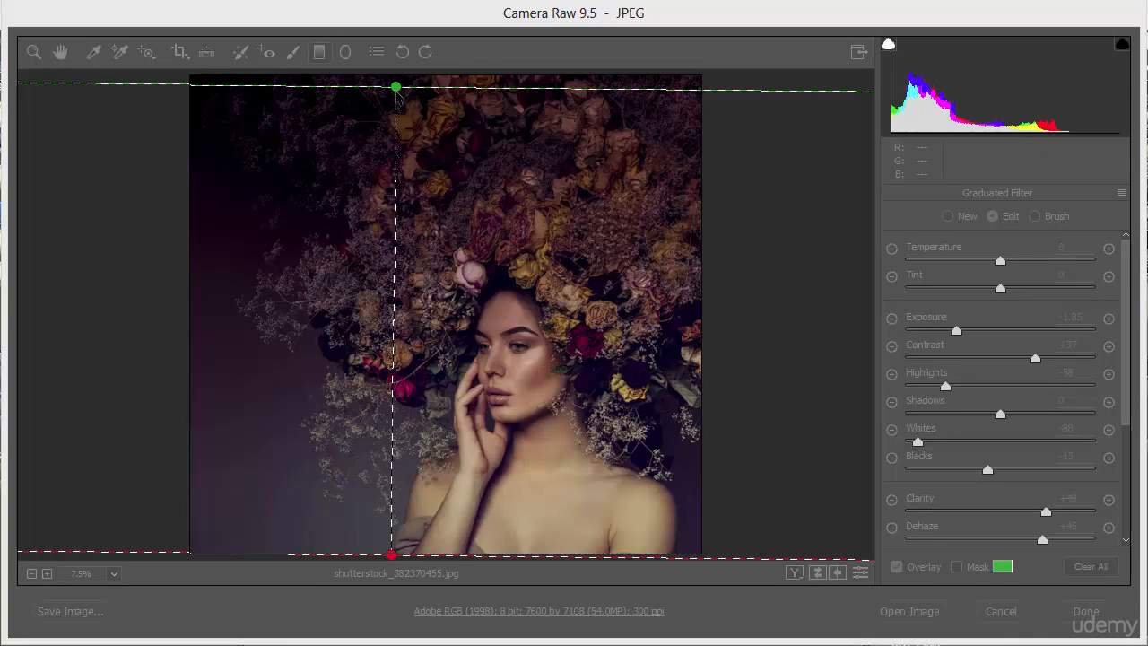
Reposition the starting end of the portrait's graduated filter slightly lower, and open its Duplicate, Delete and reset options
left_click_drag(396, 87, 386, 113)
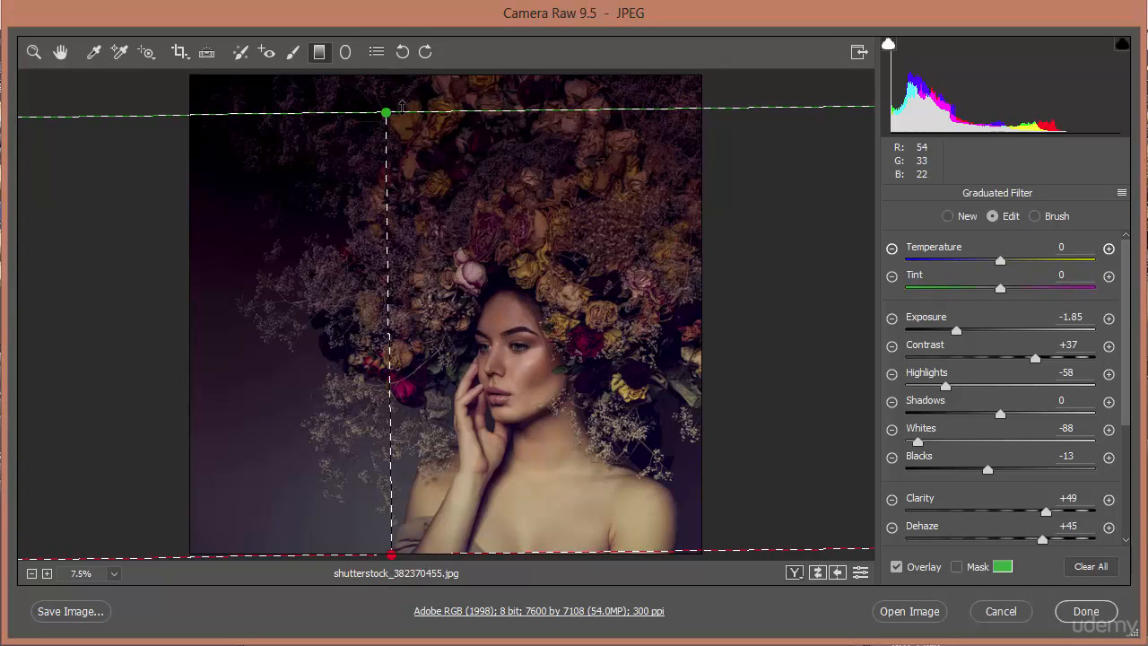
right_click(386, 114)
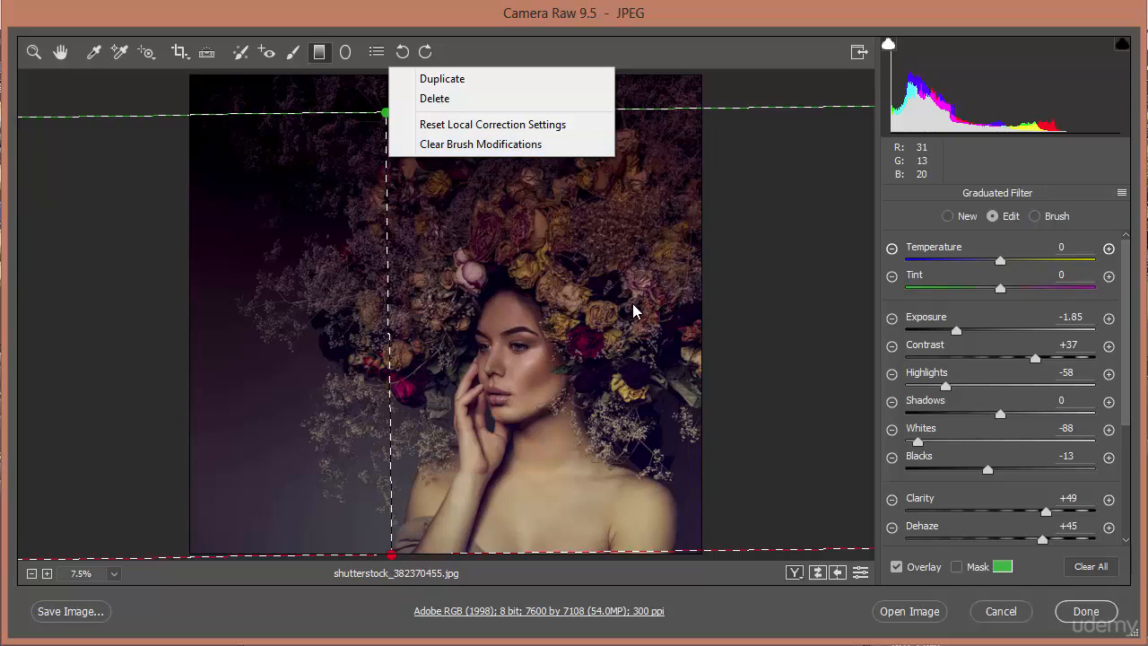
Brush the graduated filter's mask across the upper flowers of the portrait
left_click(1037, 216)
mouse_move(648, 174)
left_mouse_down()
mouse_move(534, 255)
mouse_move(490, 231)
mouse_move(303, 295)
mouse_move(272, 245)
mouse_move(290, 186)
left_mouse_up()
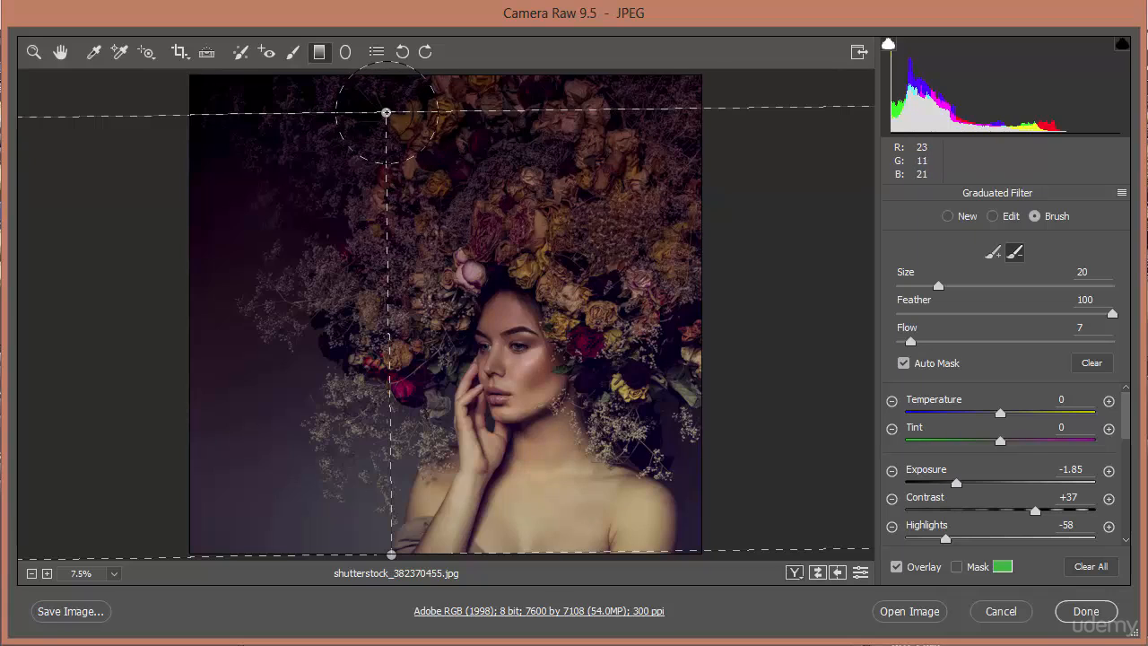
Reselect the portrait's existing graduated filter and clear its brush modifications
left_click(60, 52)
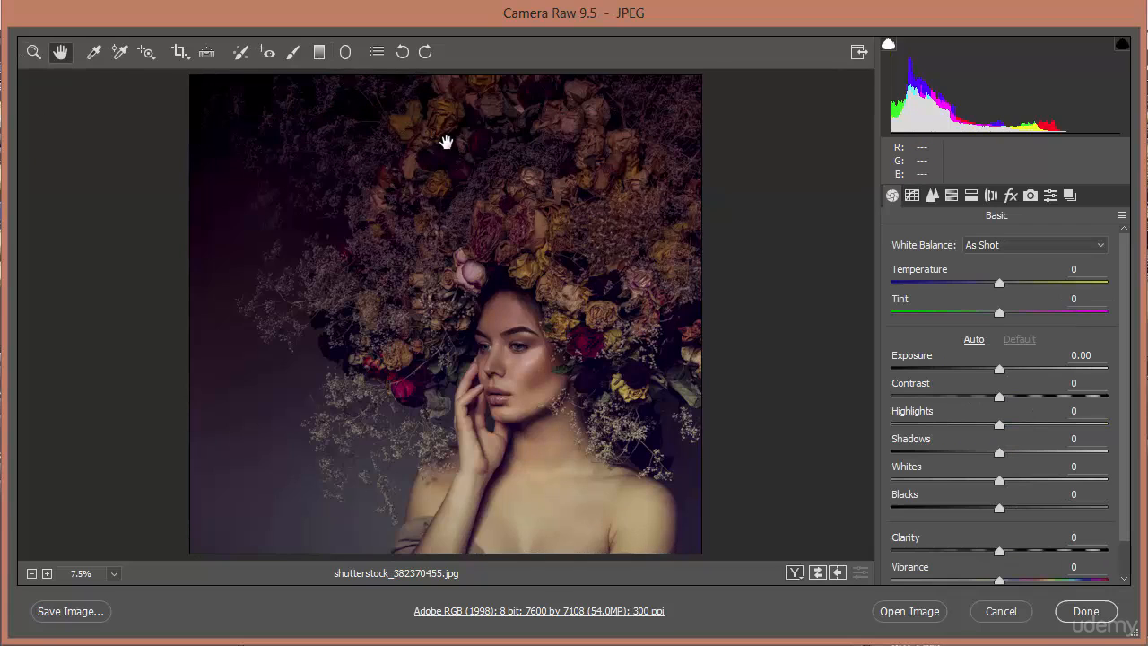
left_click(318, 52)
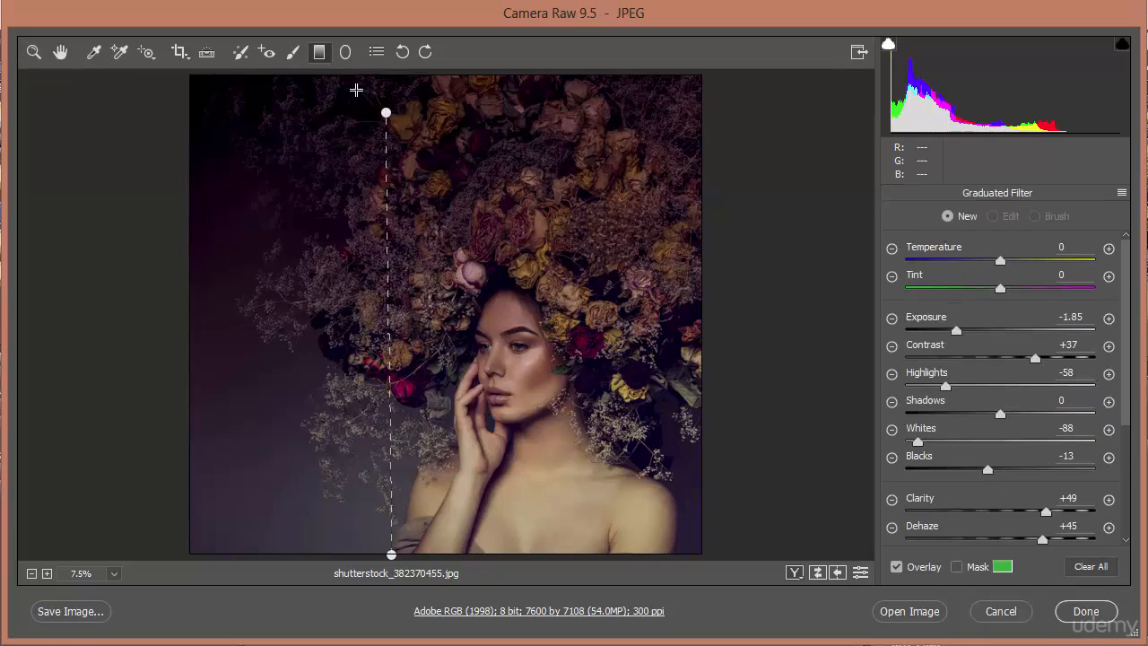
mouse_move(385, 114)
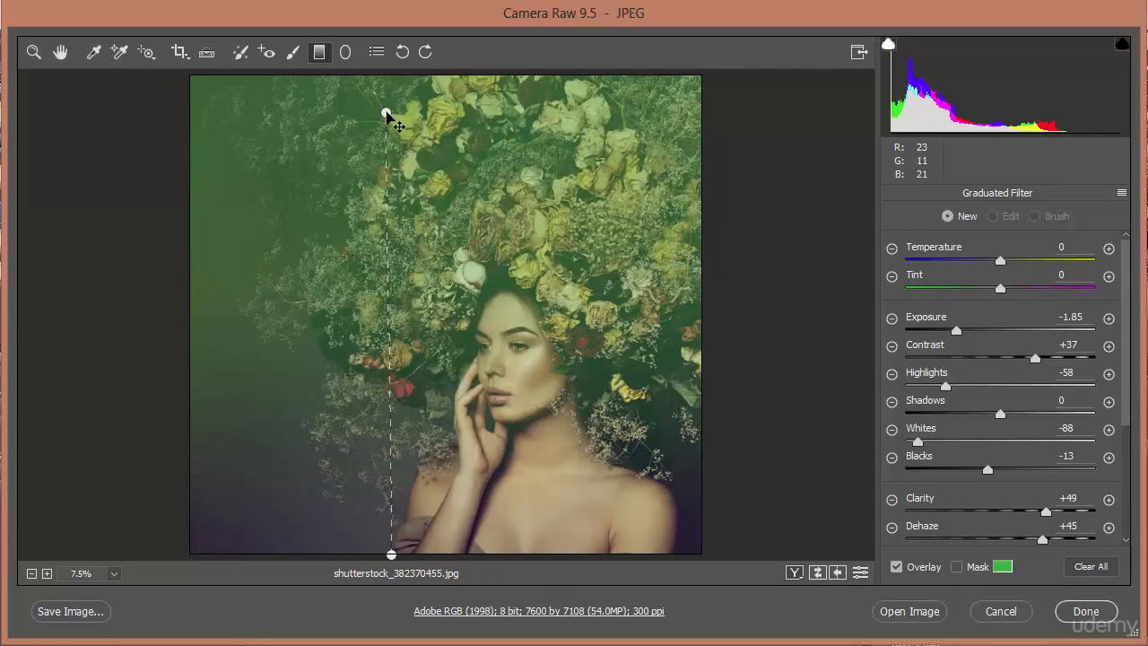
left_click(386, 114)
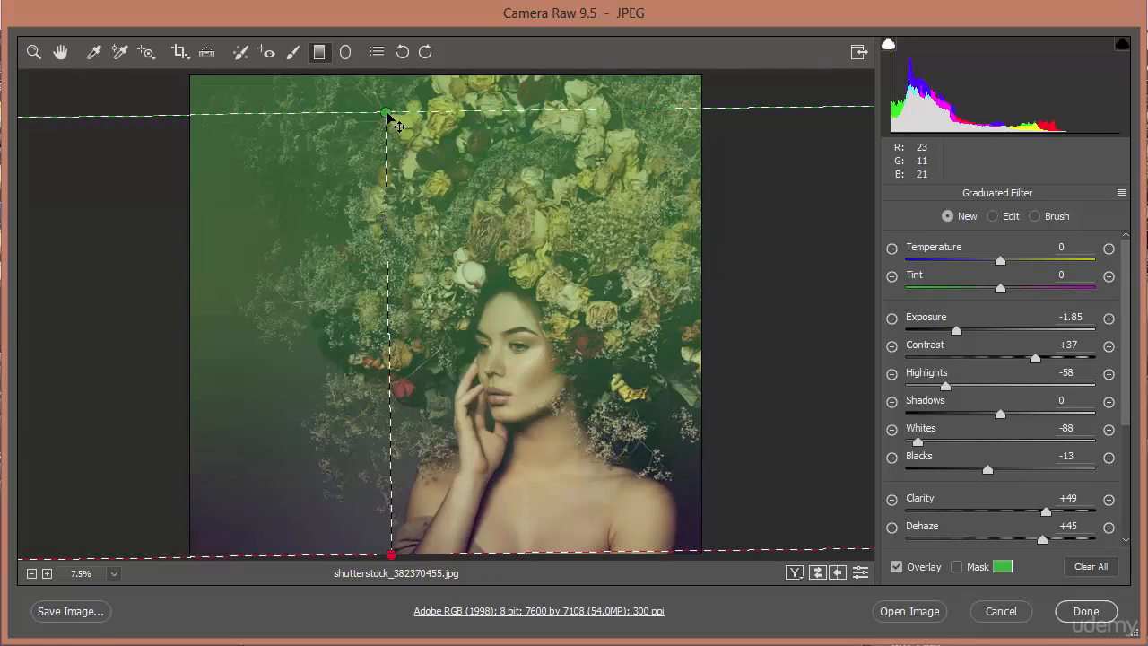
right_click(385, 114)
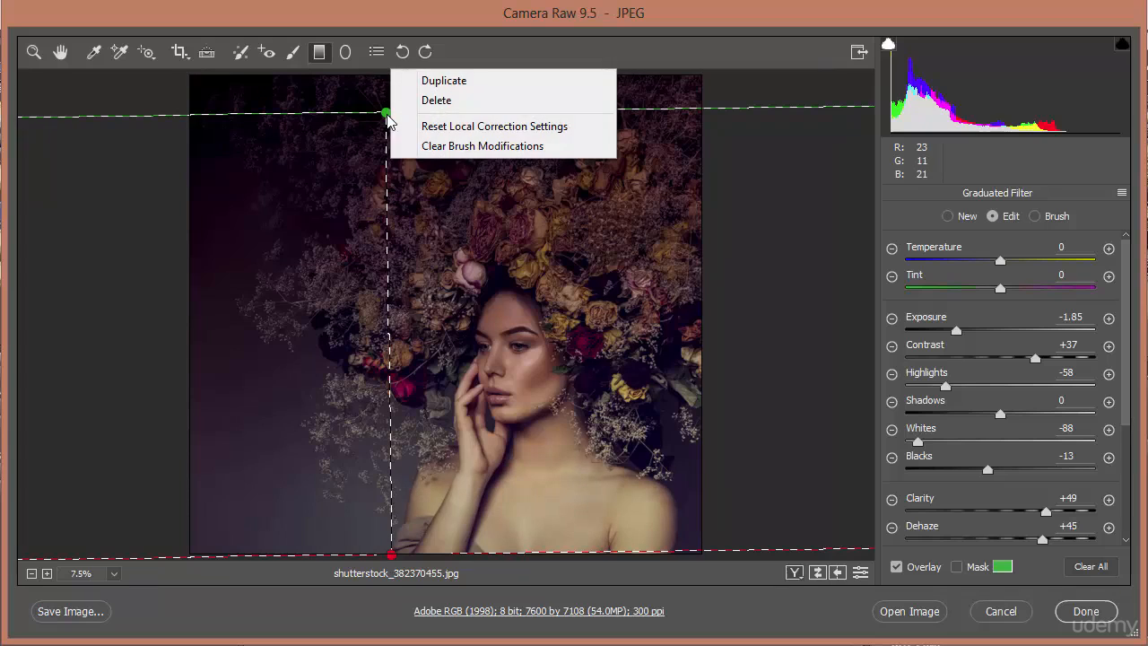
left_click(465, 148)
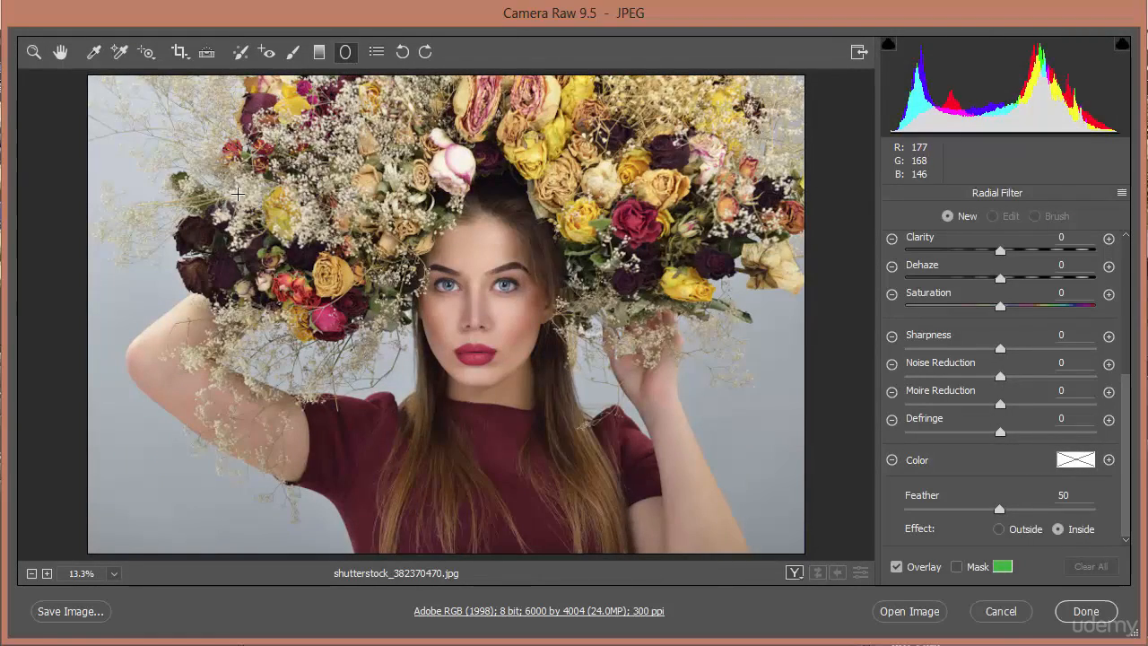
Draw a radial filter centred on the woman's face and stretch it vertically to reach into the flowers above her hair
left_click_drag(269, 187, 381, 285)
left_click_drag(261, 172, 459, 338)
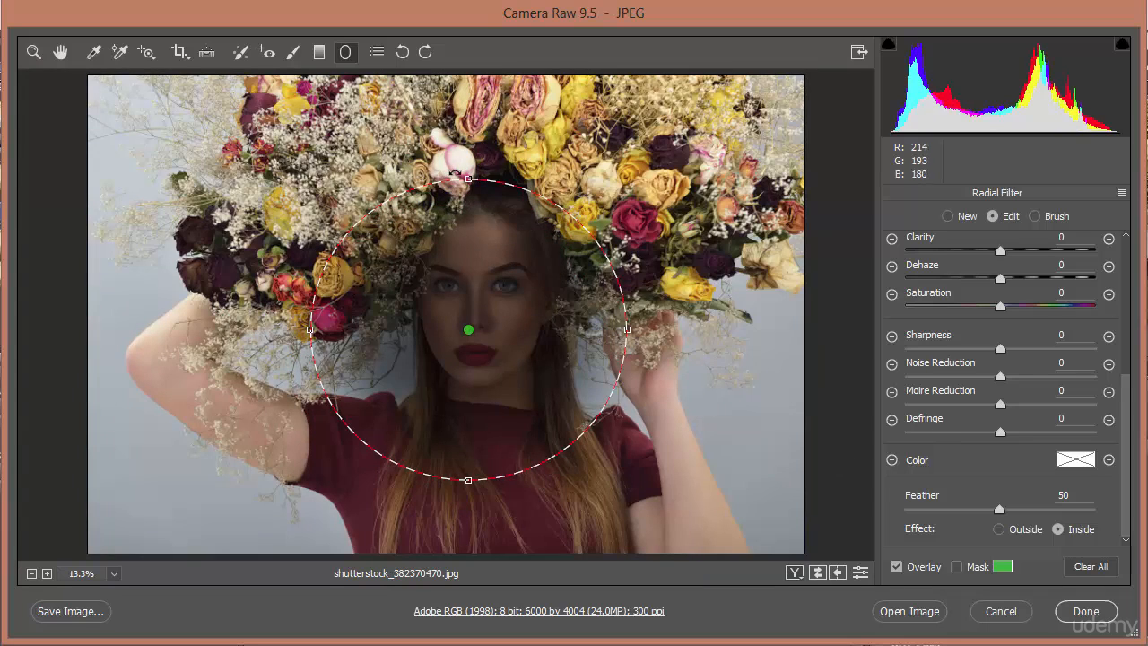
left_click_drag(468, 177, 468, 150)
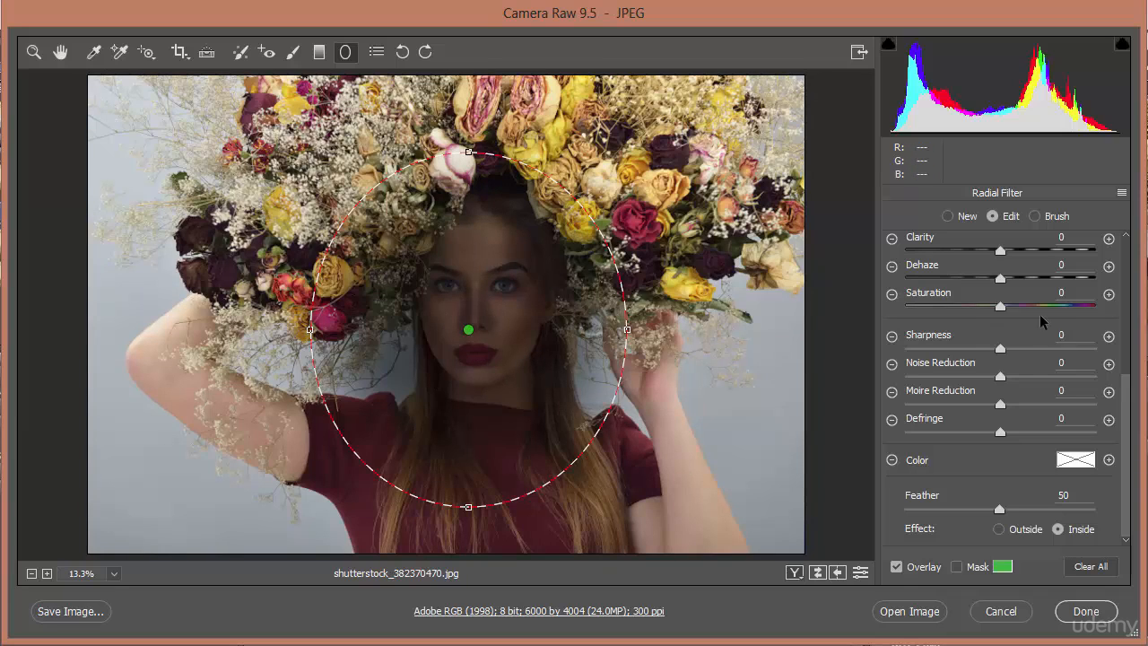
Try the face radial filter's effect on the outside of the ellipse, and return it to Inside
scroll(1035, 305, "up", 5)
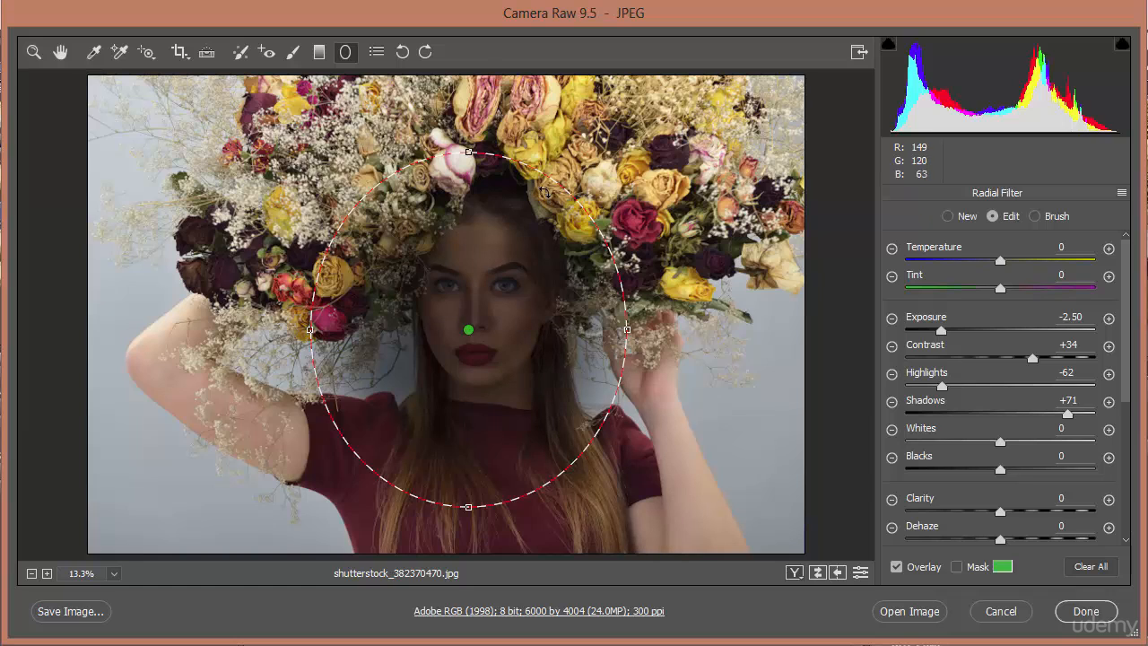
scroll(1069, 433, "down", 5)
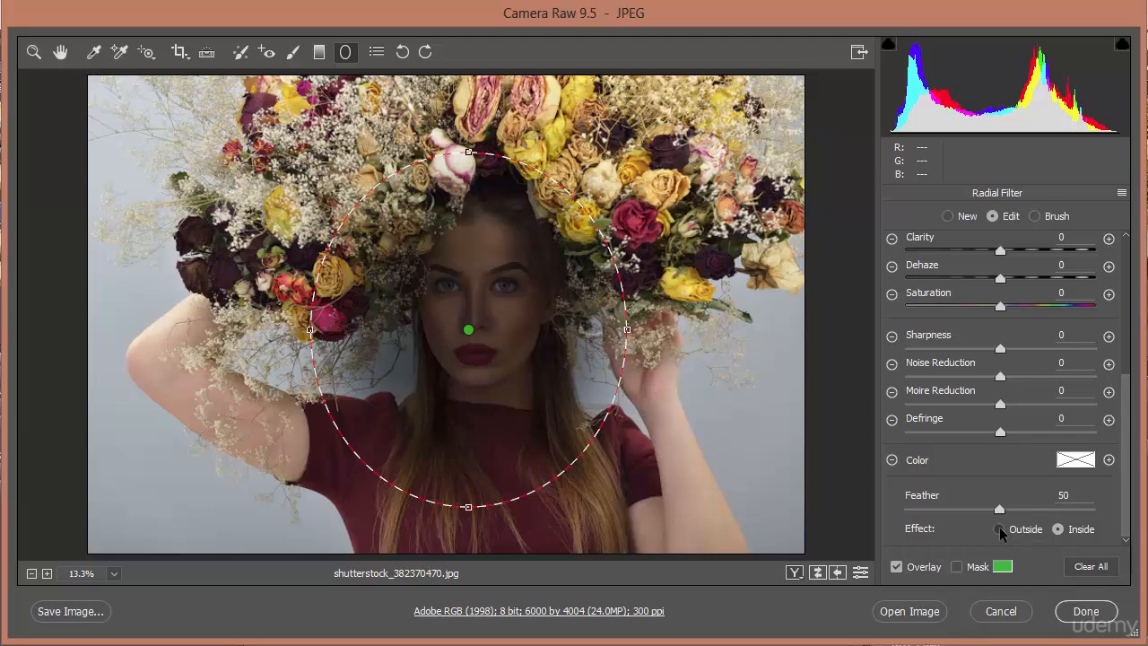
left_click(998, 529)
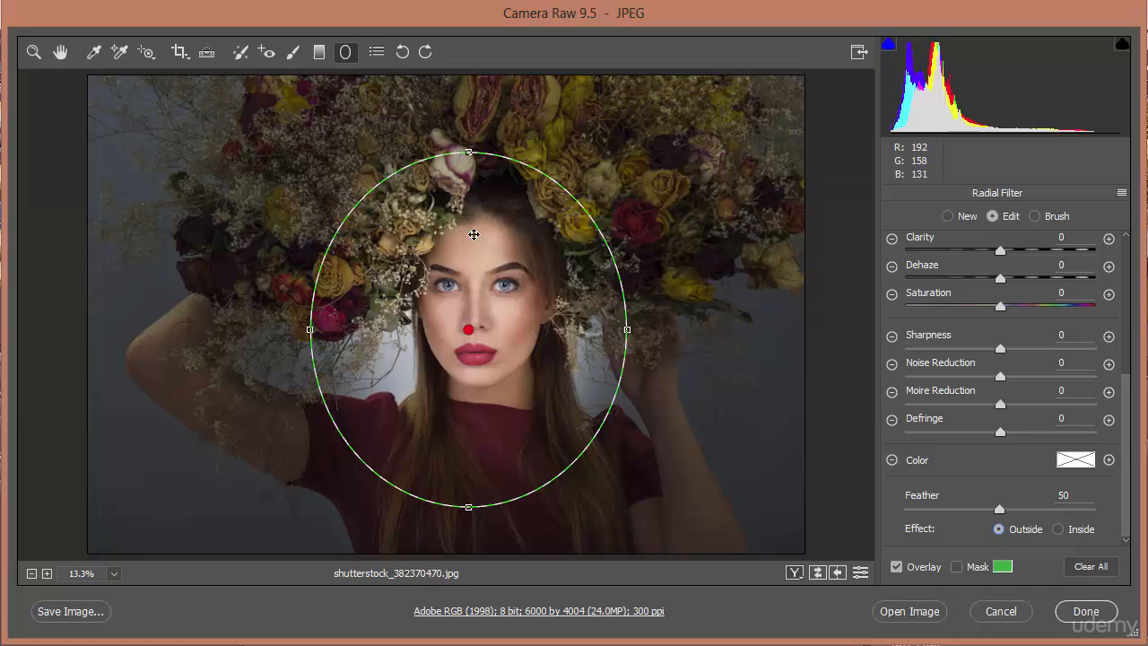
left_click(1058, 529)
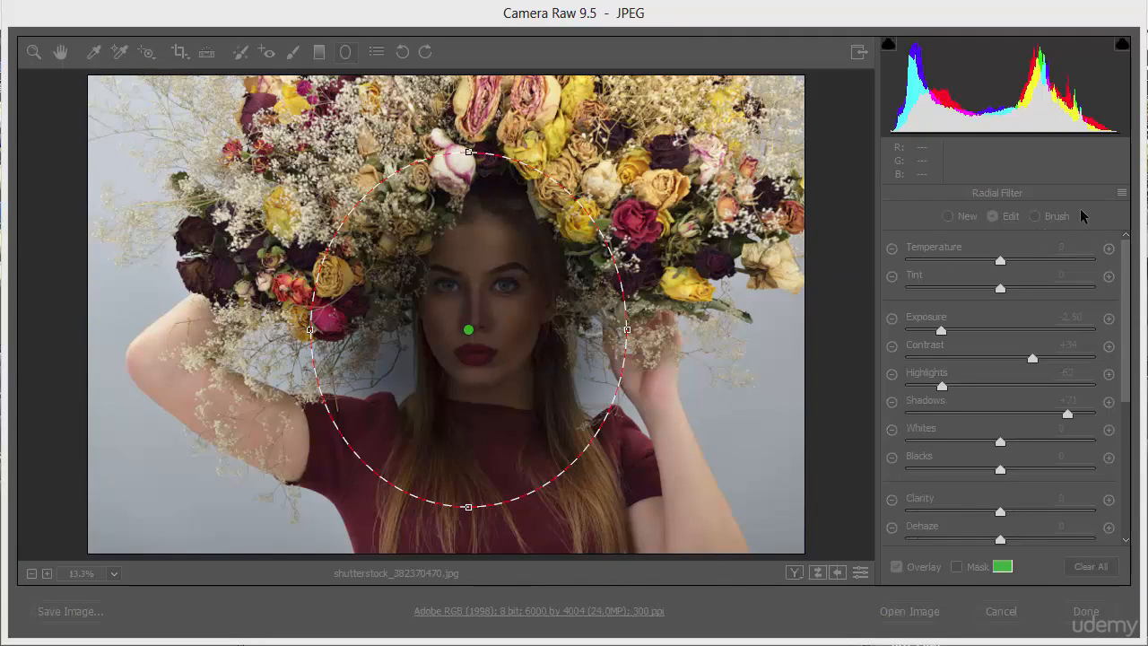
Extend the face radial filter with the additive brush over the flowers, raised hand and background on the photo's right side
left_click(1036, 216)
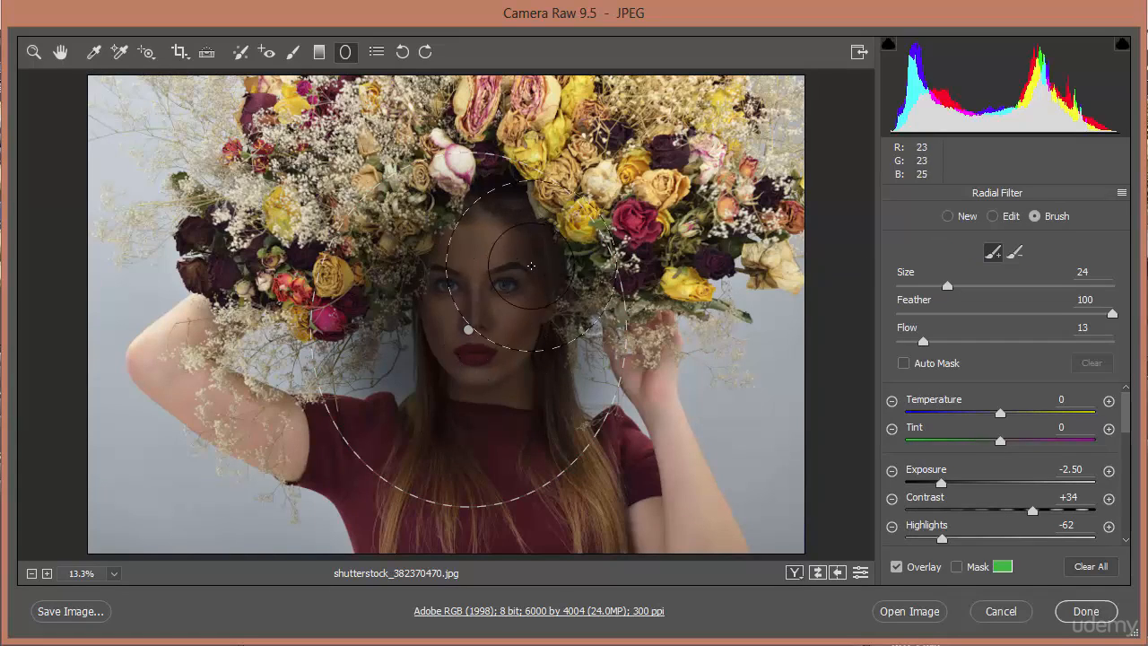
mouse_move(531, 266)
left_mouse_down()
mouse_move(565, 272)
mouse_move(586, 335)
mouse_move(594, 382)
mouse_move(578, 468)
mouse_move(634, 333)
mouse_move(637, 230)
mouse_move(657, 446)
mouse_move(714, 273)
mouse_move(710, 219)
mouse_move(692, 426)
mouse_move(672, 185)
mouse_move(679, 521)
mouse_move(742, 415)
left_mouse_up()
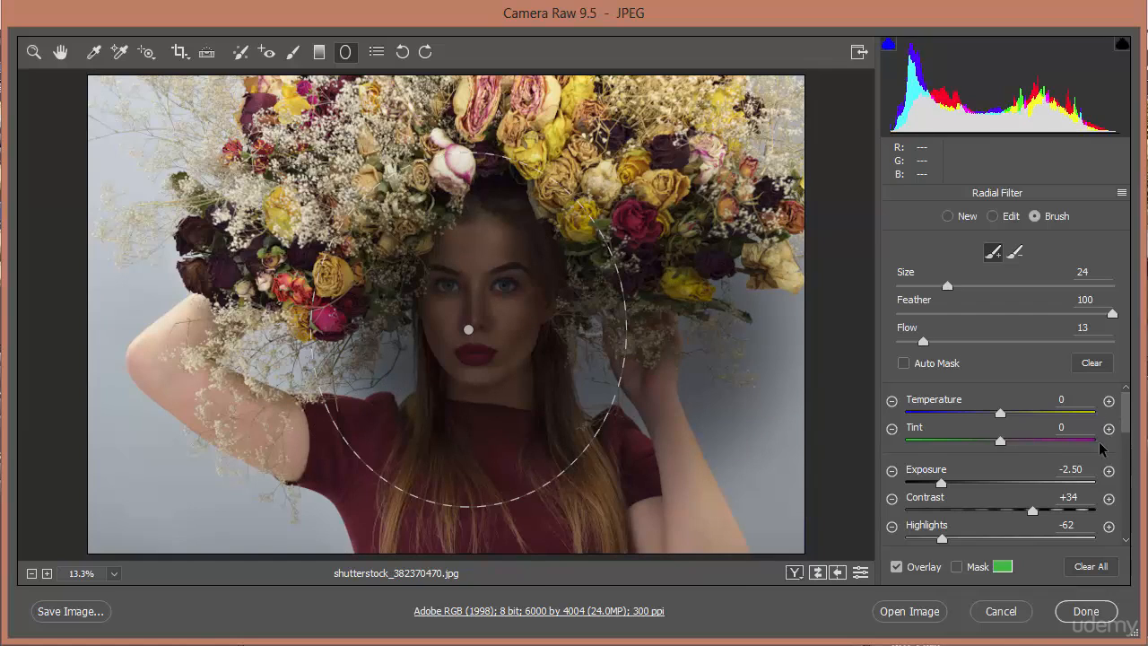
left_click_drag(1132, 418, 1113, 339)
Erase part of the face radial filter over the flowers and the left side of the face with the size 20 subtractive brush
left_click(1014, 252)
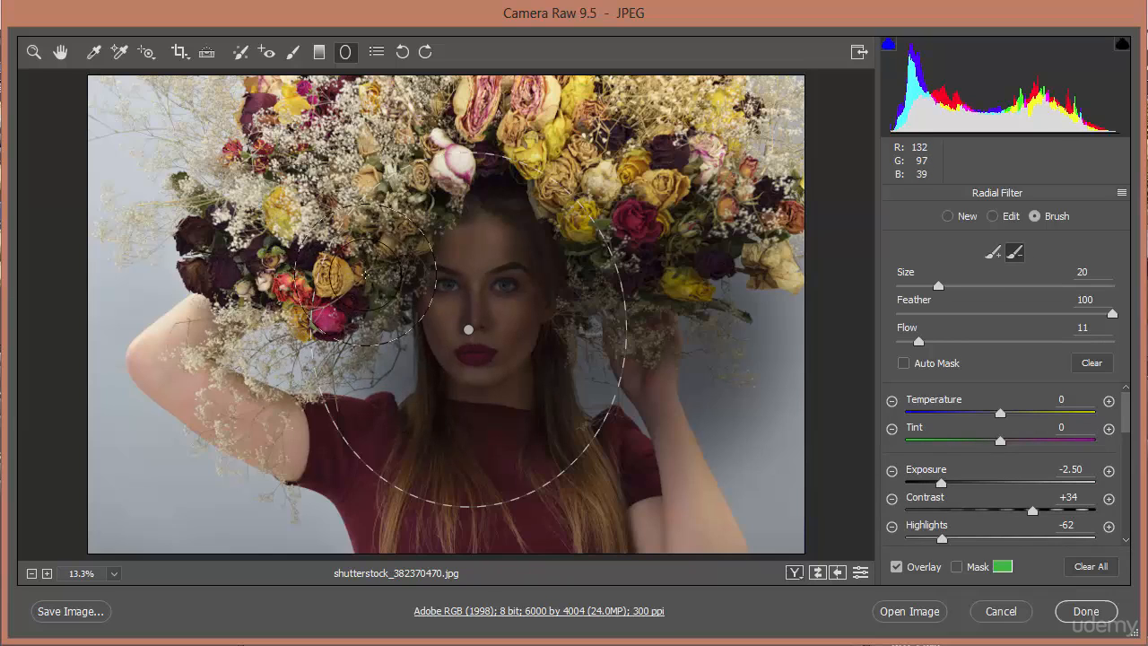
mouse_move(408, 201)
left_mouse_down()
mouse_move(340, 305)
mouse_move(454, 247)
mouse_move(479, 205)
mouse_move(364, 353)
left_mouse_up()
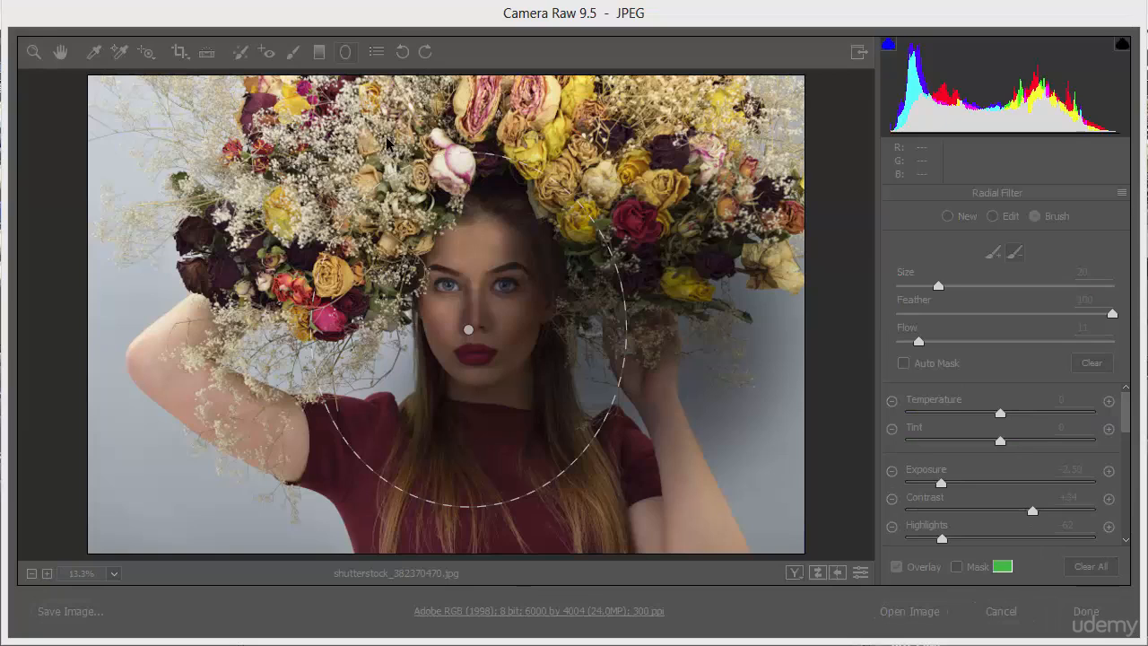
left_click(656, 188)
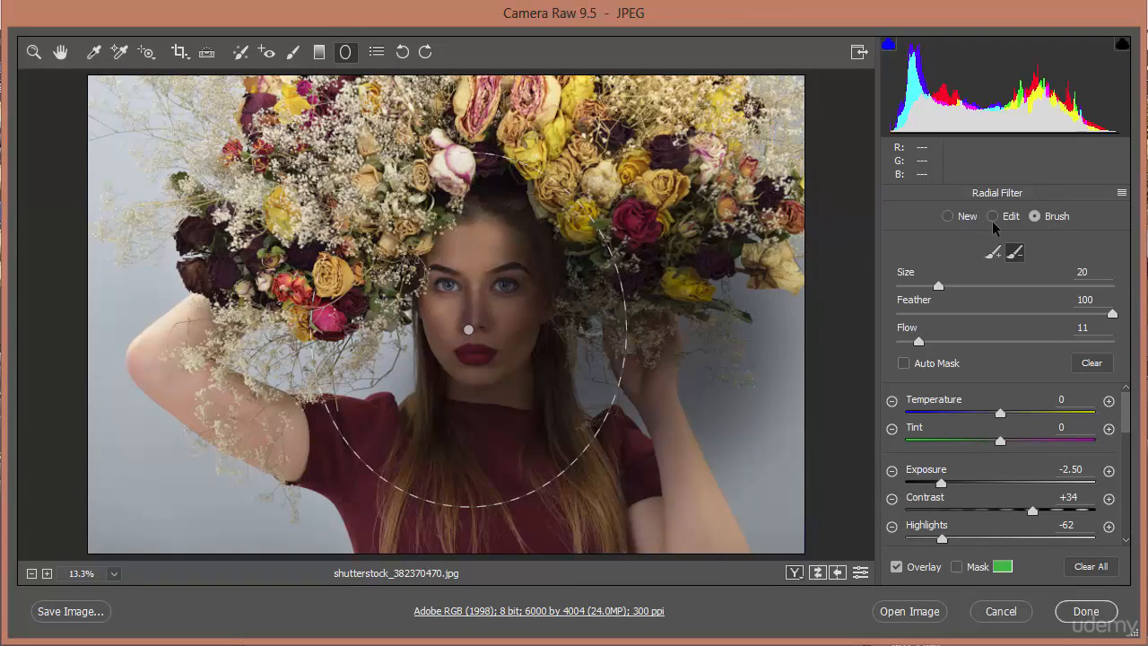
Add two new radial filters, one below the elbow at the photo's lower left and one over the upper-right flowers
left_click(948, 217)
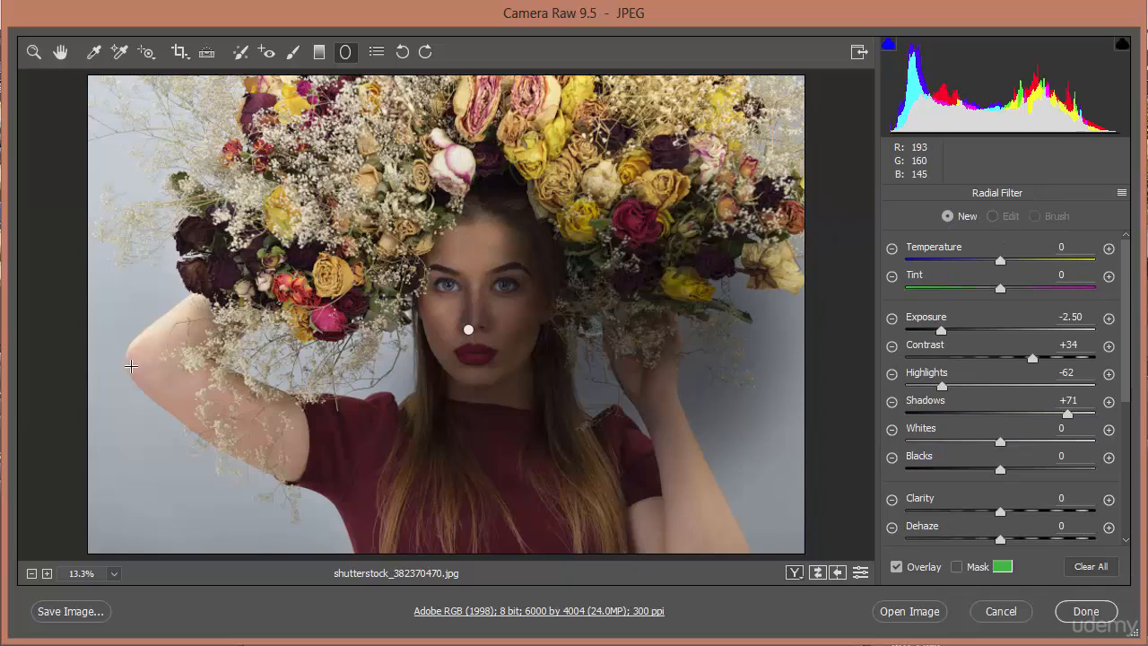
left_click_drag(109, 366, 210, 459)
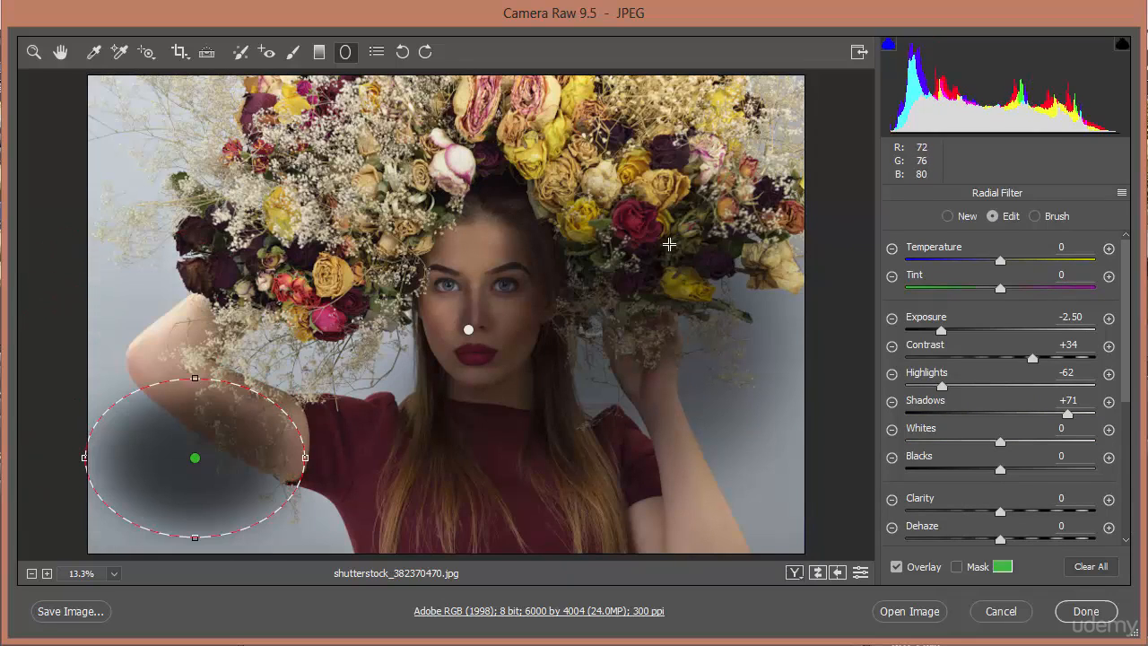
left_click_drag(676, 130, 746, 206)
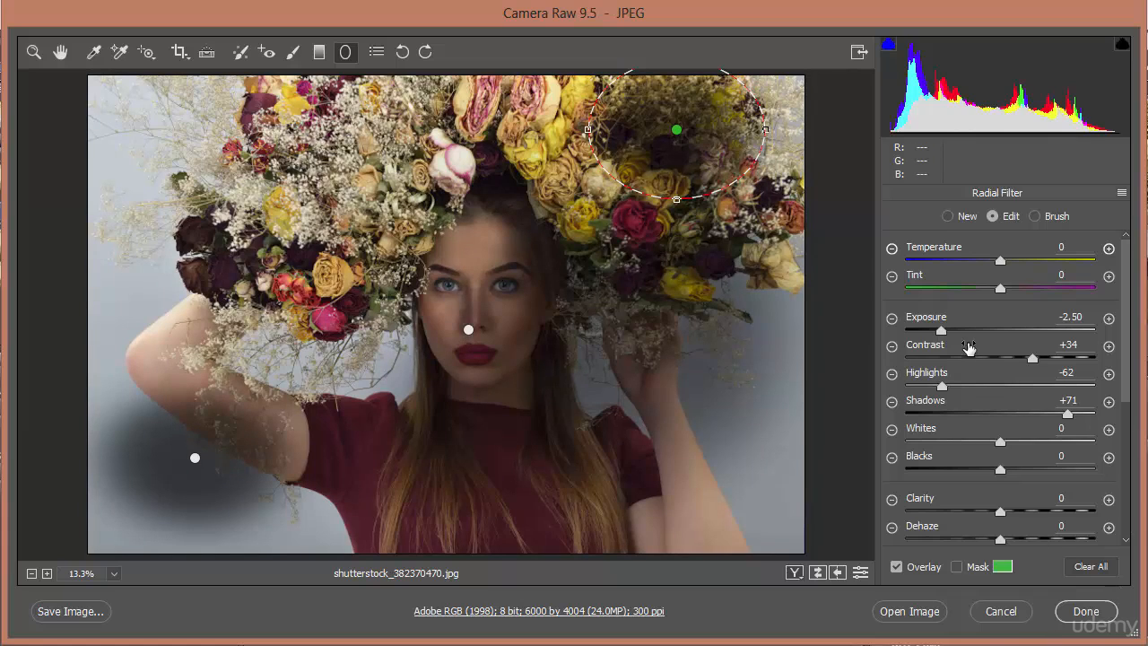
Set the upper-right flower filter's contrast to +100, exposure to +2.10 and highlights to +1
left_click_drag(1032, 358, 1095, 357)
mouse_move(1043, 331)
left_mouse_down()
mouse_move(980, 331)
mouse_move(1049, 331)
left_mouse_up()
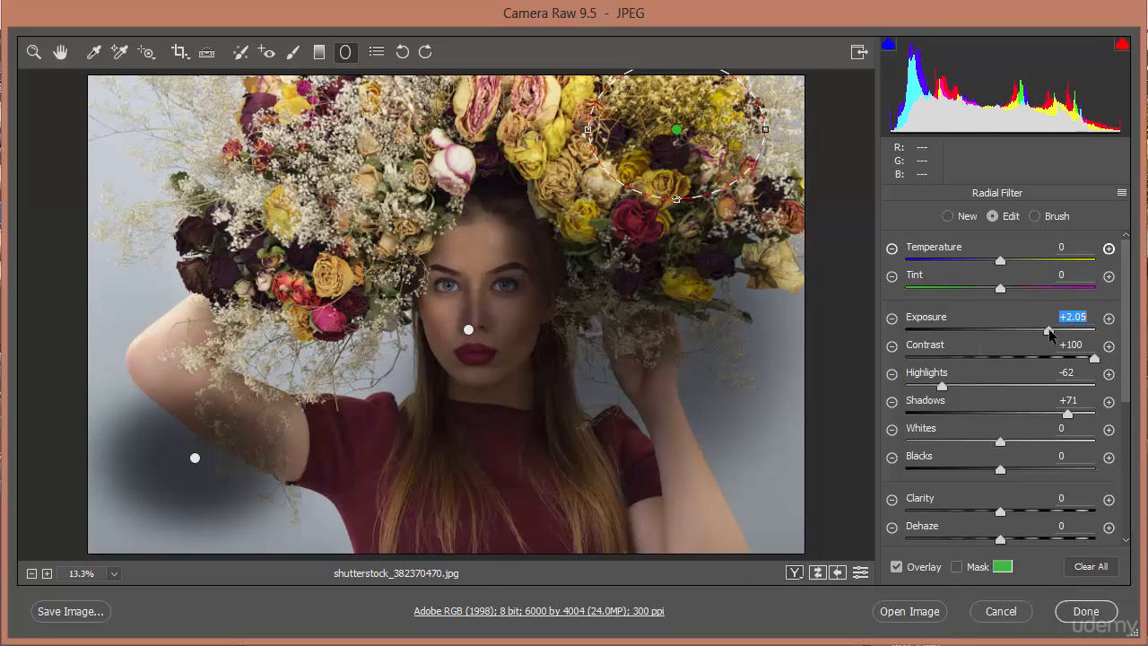
left_click_drag(987, 386, 1001, 387)
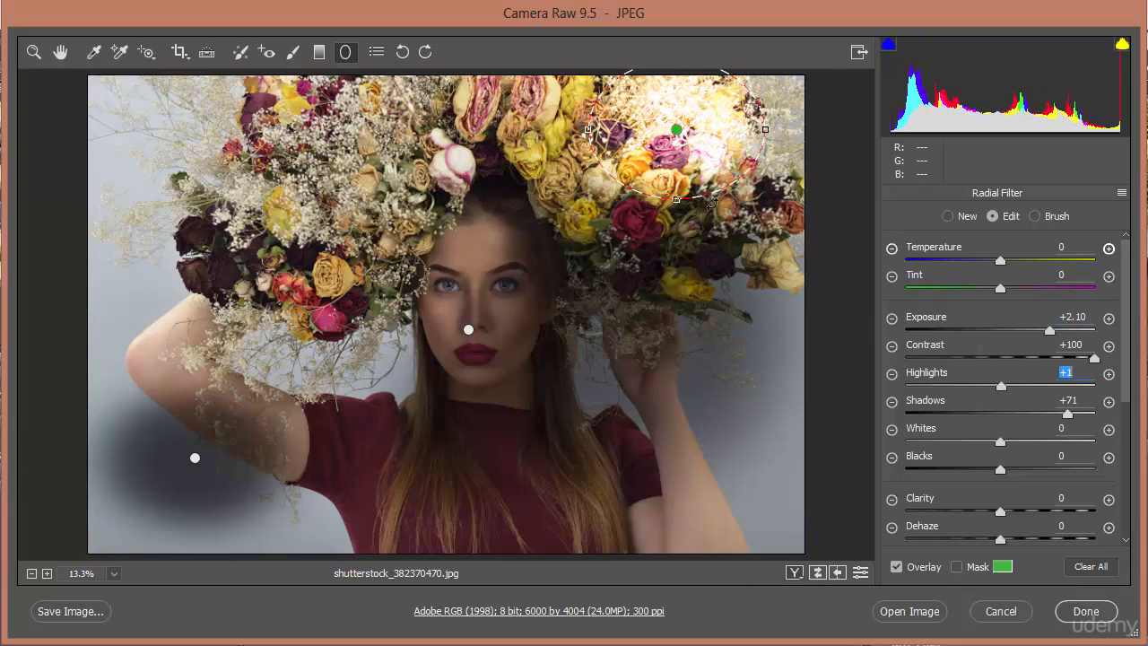
Enlarge the brightened flower filter in height and width, move its centre down-left toward the face, and deselect it
left_click_drag(677, 199, 677, 391)
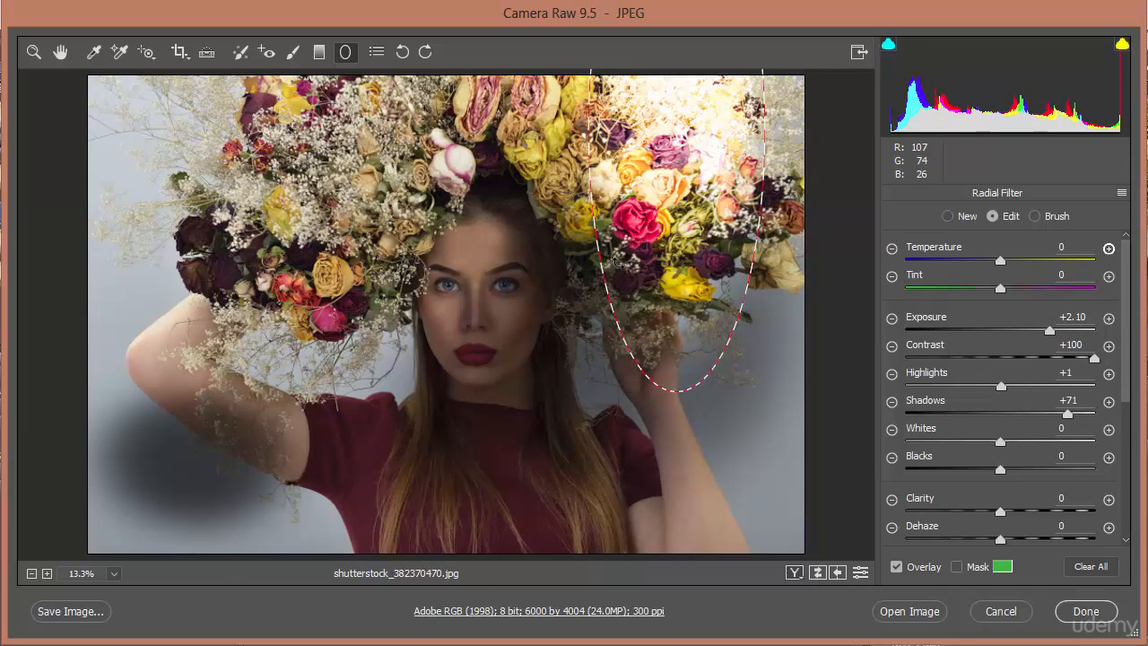
left_click_drag(590, 130, 461, 130)
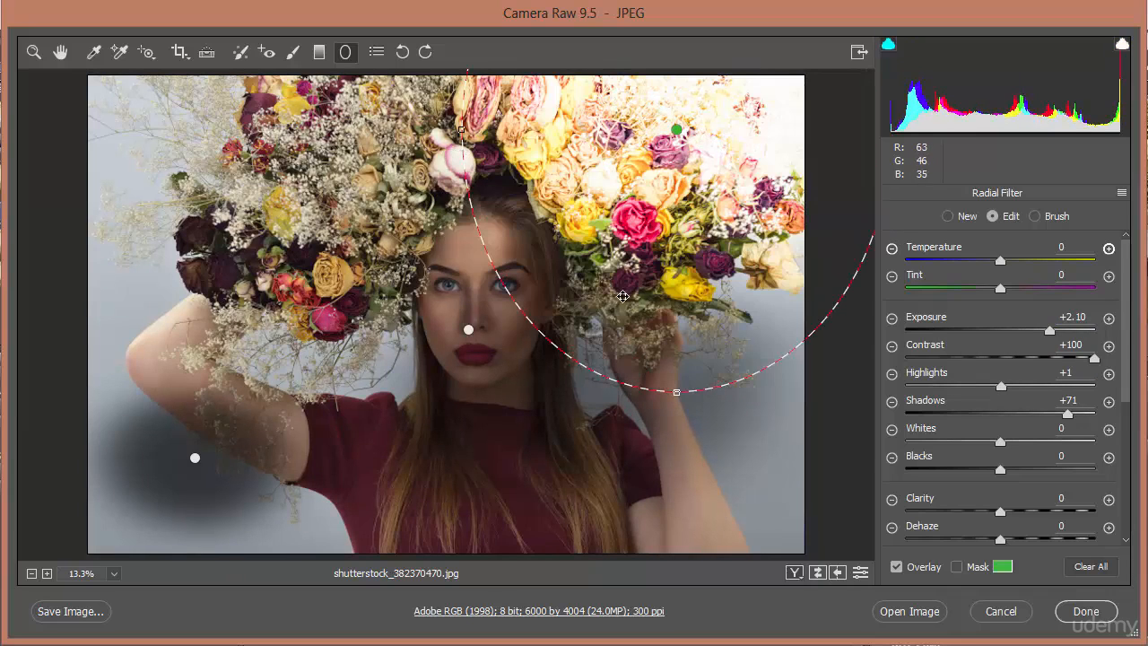
left_click_drag(676, 130, 620, 204)
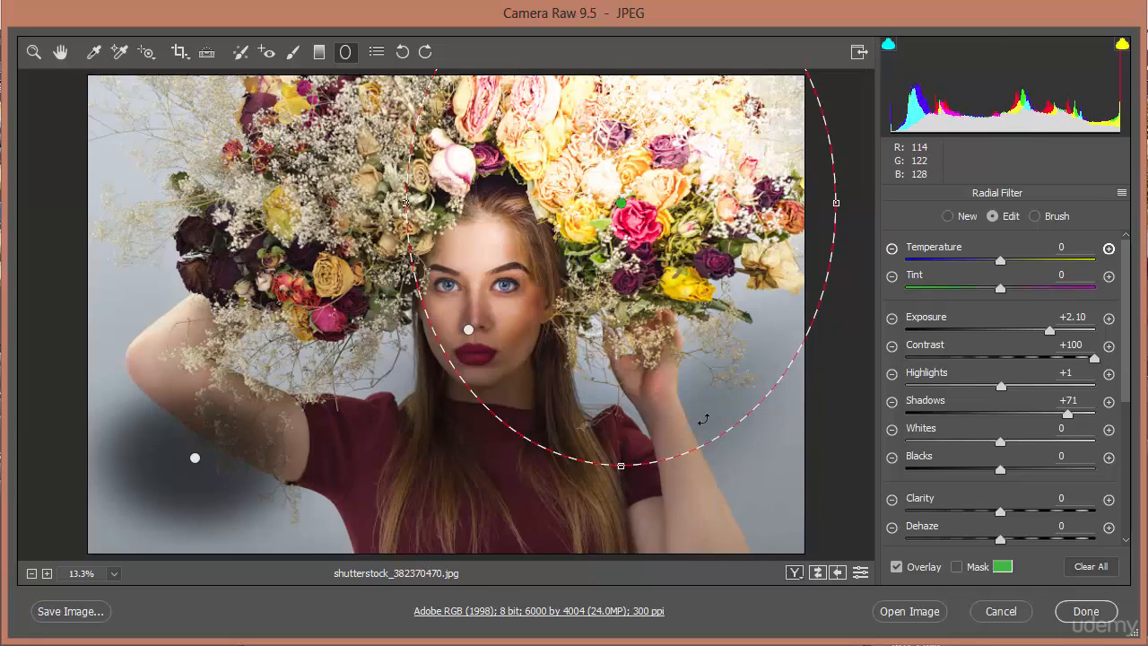
left_click(830, 477)
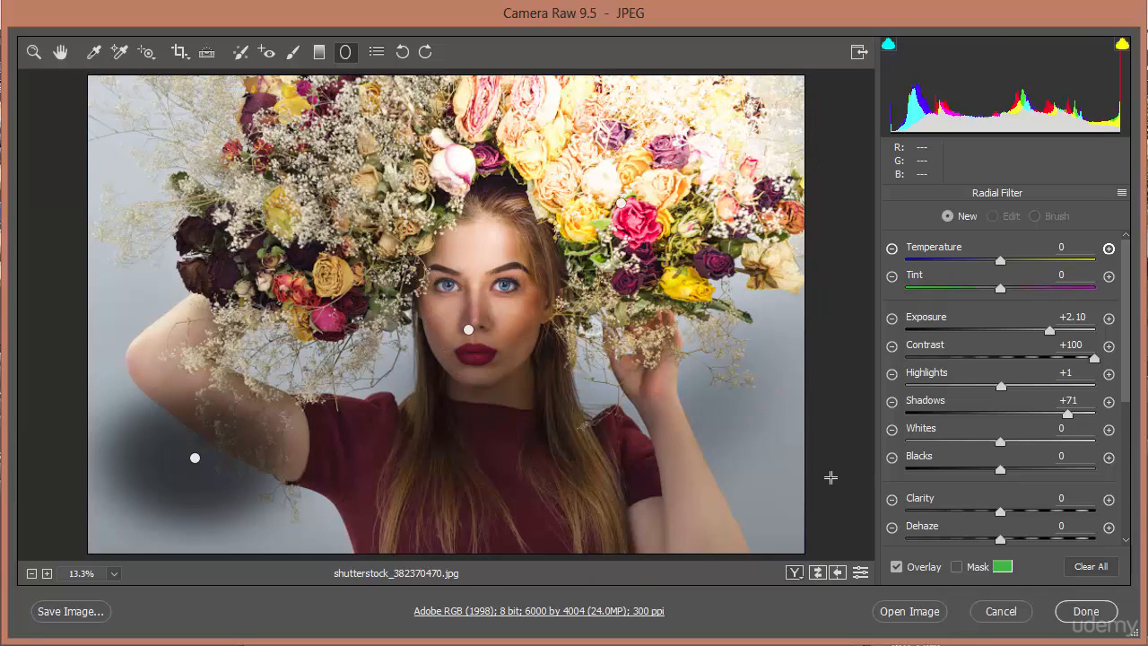